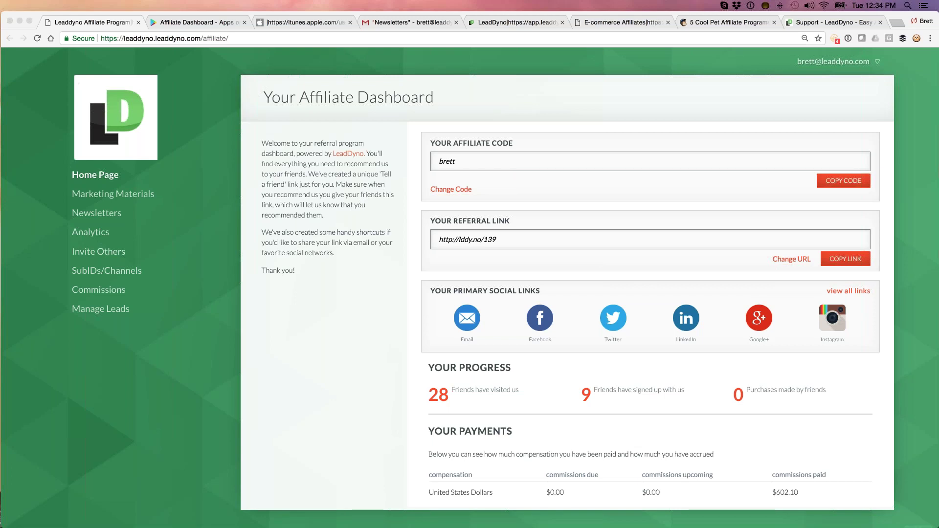
Review the Facebook share dialog, then start a Twitter share of the referral link from the dashboard.
click(475, 148)
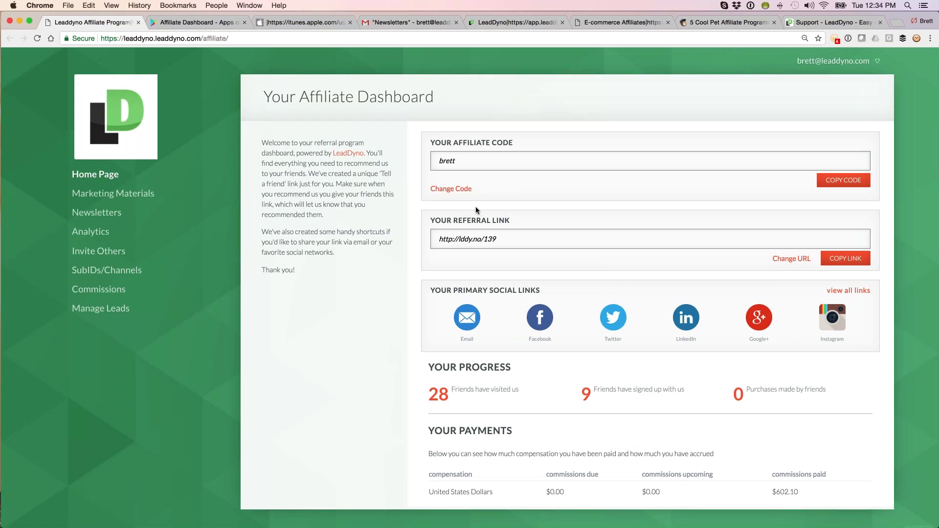
scroll(476, 206, down, 1)
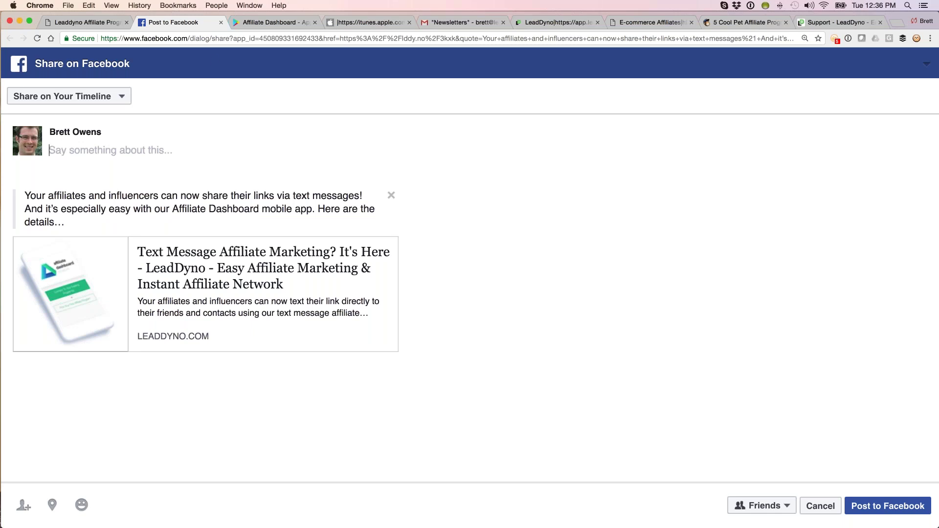
key(ctrl+shift+Tab)
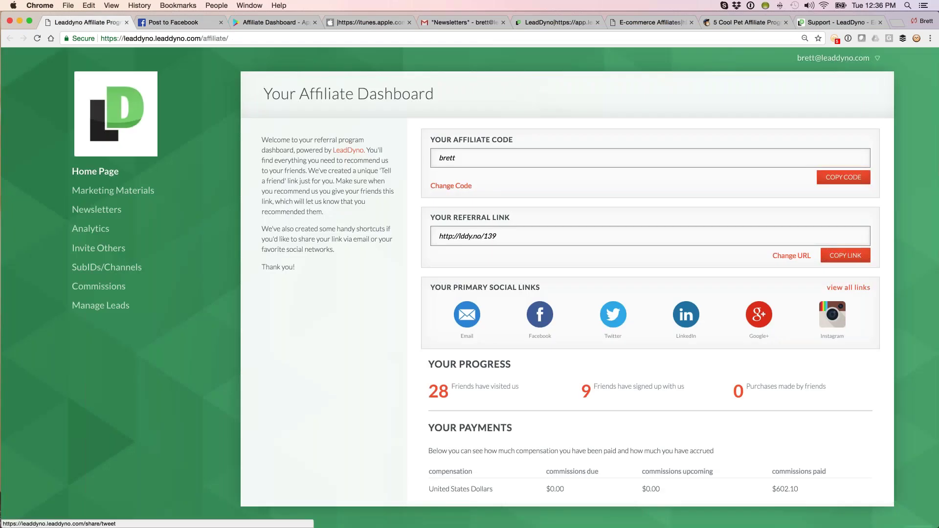
click(611, 317)
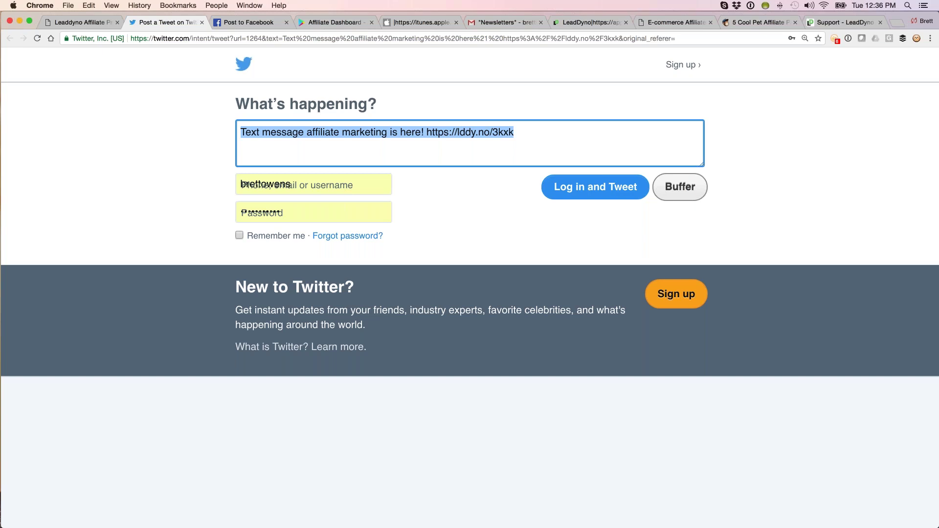
Leave the prefilled tweet draft and return to the LeadDyno affiliate dashboard tab.
click(81, 22)
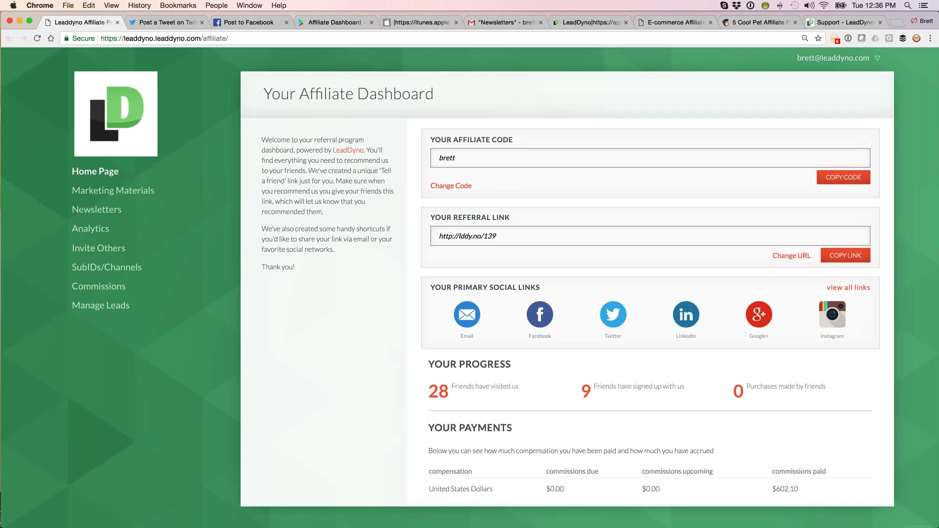
click(349, 23)
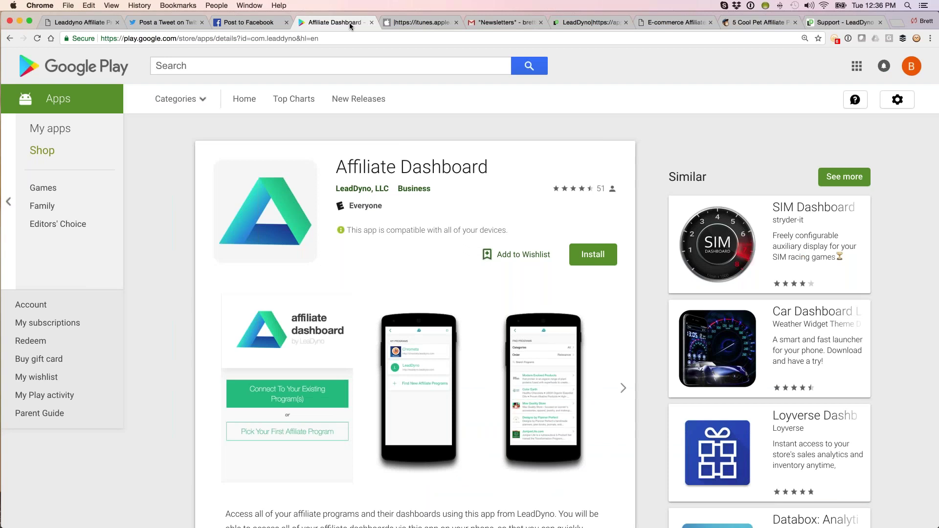
click(403, 23)
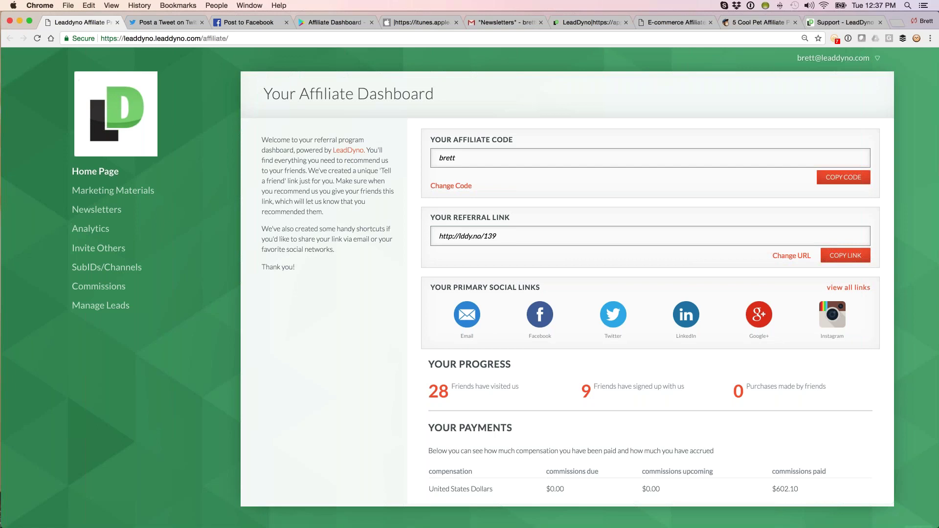
Open Marketing Materials and reveal the raw HTML code for banner #3.
key(super+r)
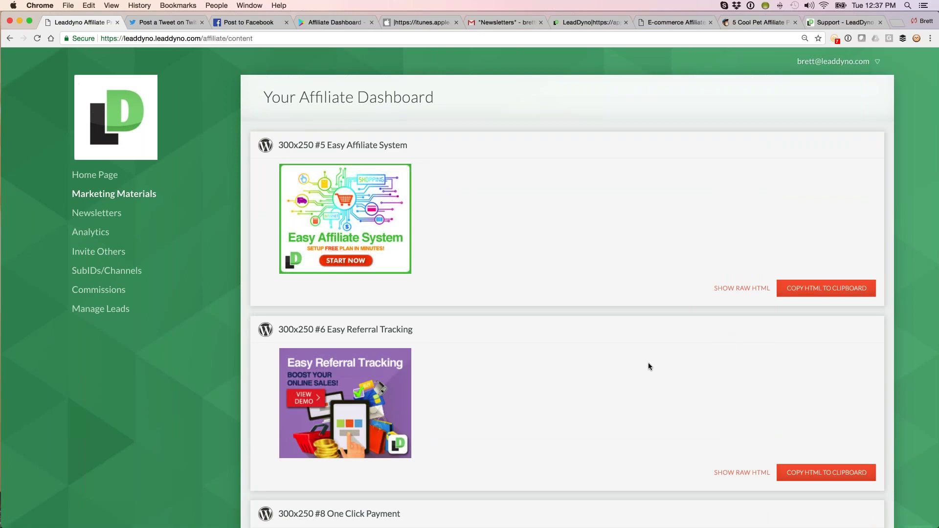
scroll(648, 366, down, 15)
scroll(648, 348, down, 8)
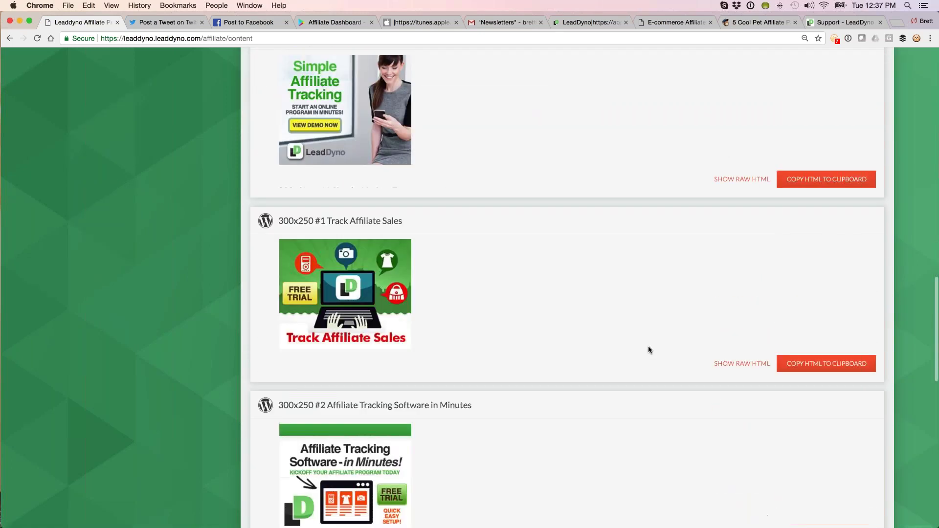
scroll(648, 349, down, 1)
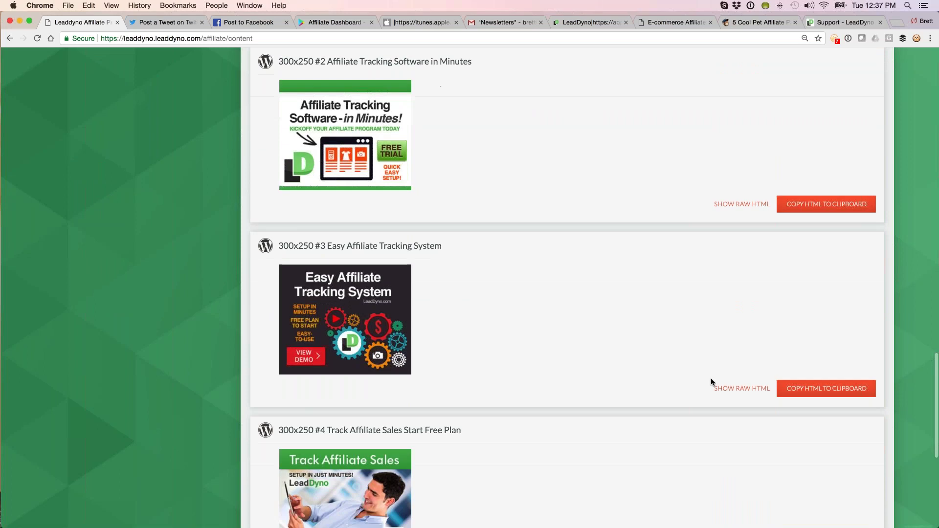
click(717, 386)
Open the affiliate Newsletters archive from the sidebar.
scroll(608, 375, down, 2)
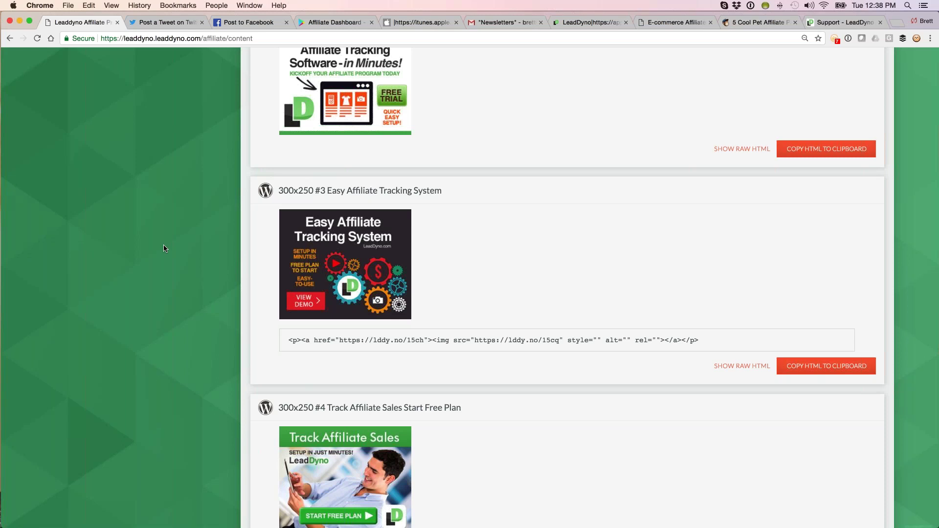
scroll(163, 247, down, 15)
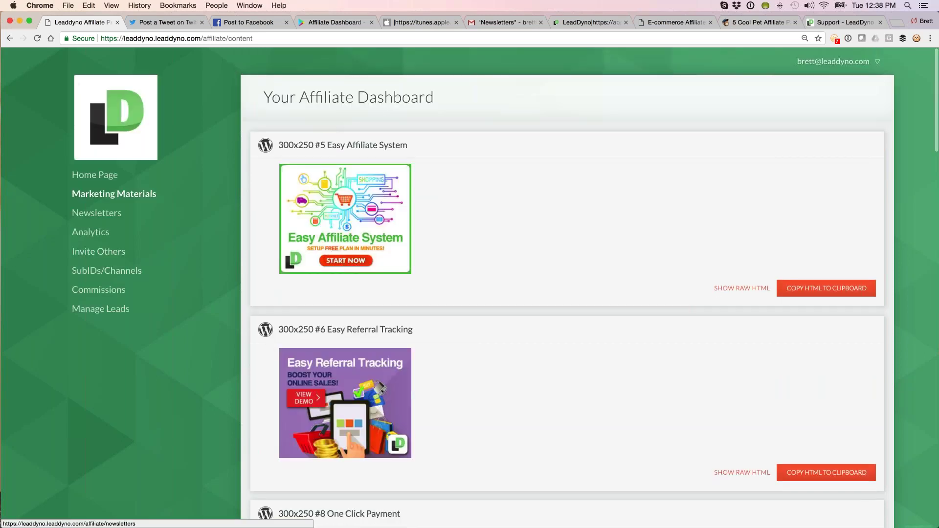
click(96, 212)
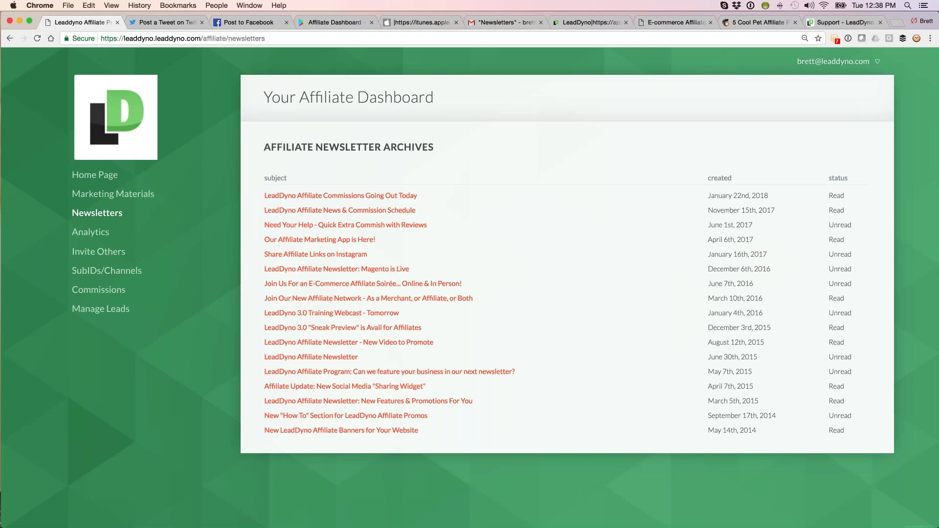
mouse_move(470, 525)
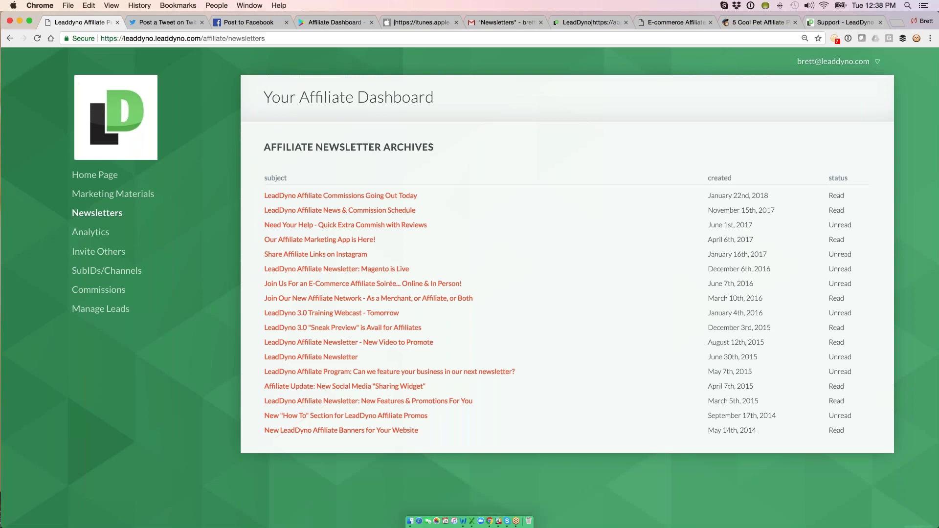
Read the March affiliate commissions email in Gmail, then switch to the LeadDyno Affiliate Content tab.
click(504, 22)
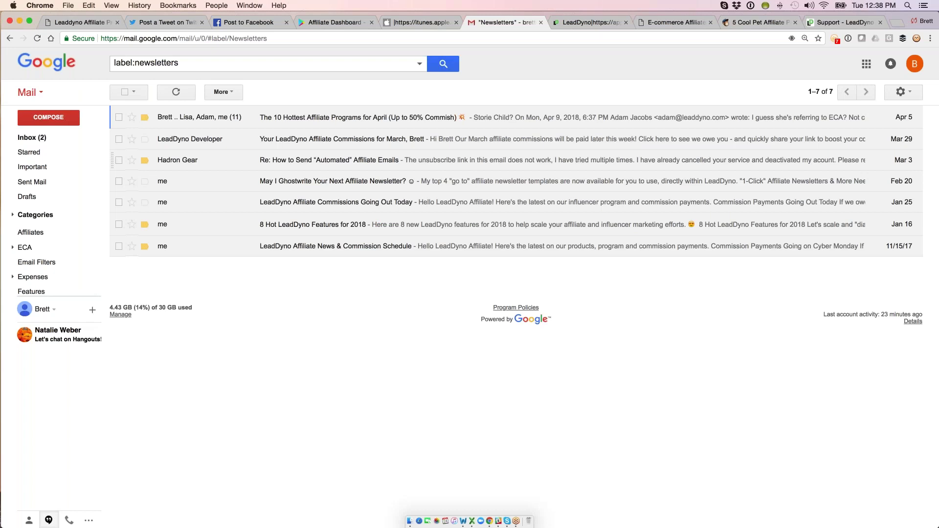
click(327, 142)
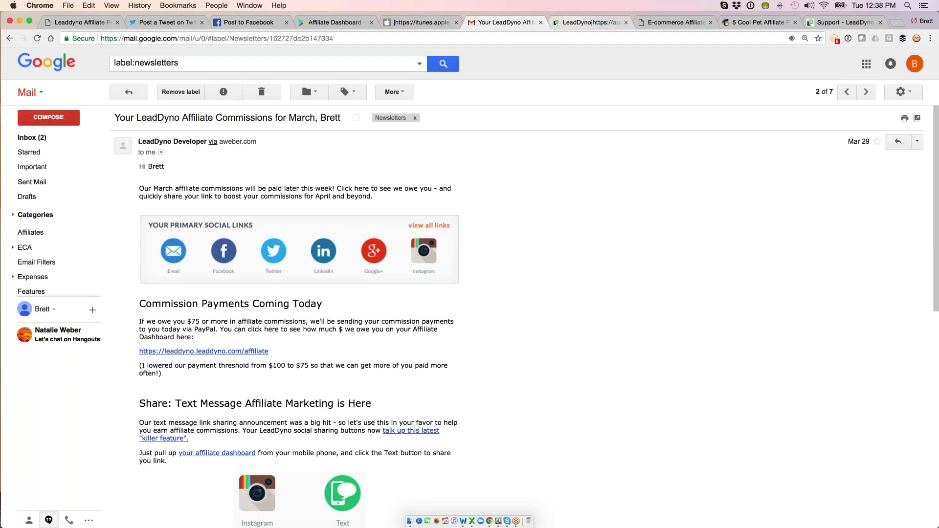
click(589, 22)
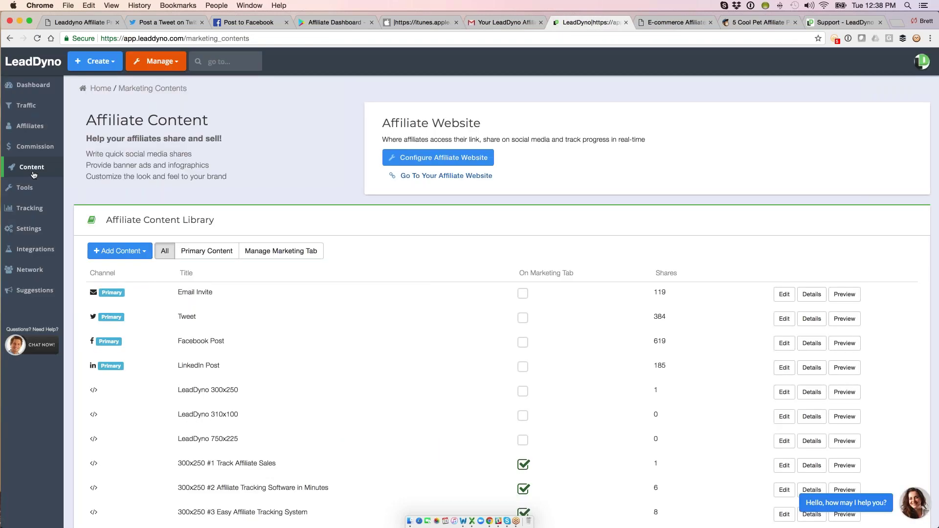
Open Configure Affiliate Website from the Marketing Contents admin page.
click(144, 35)
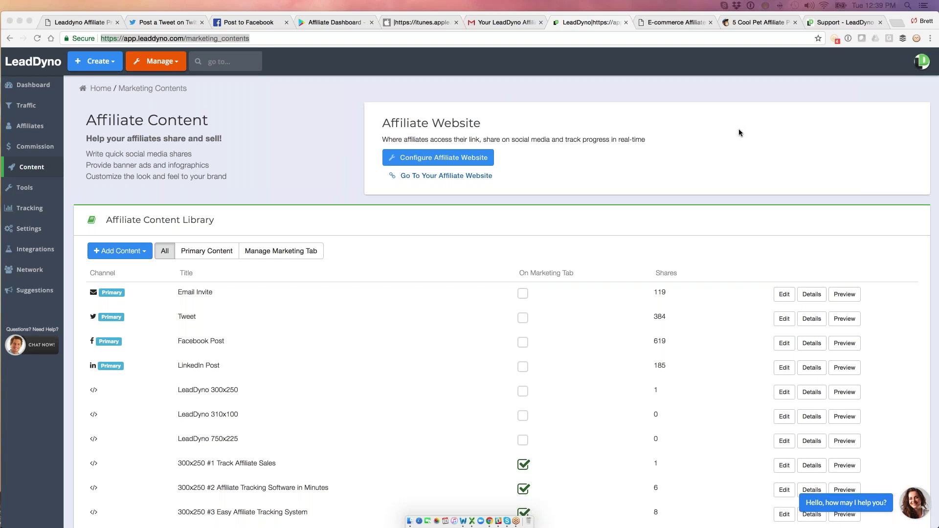
click(315, 136)
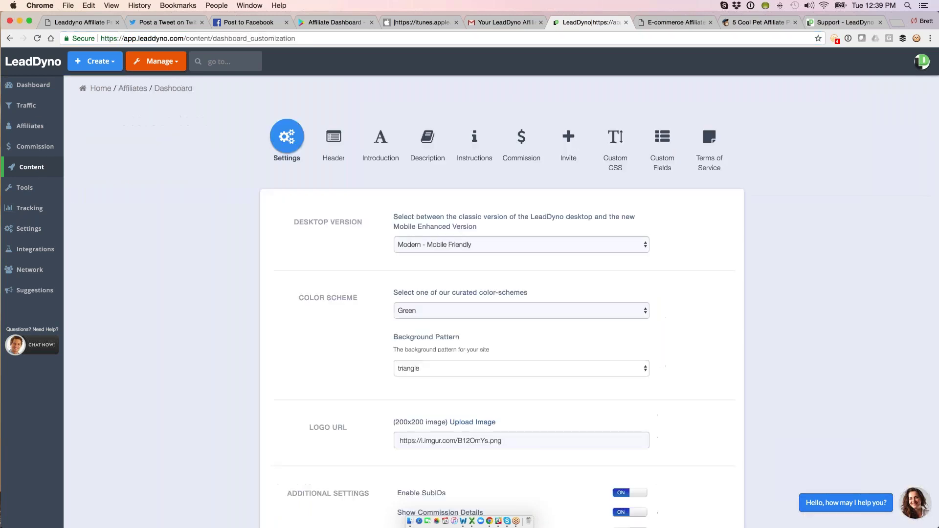
Keep the Modern - Mobile Friendly desktop version and the Green colour scheme.
scroll(499, 293, down, 1)
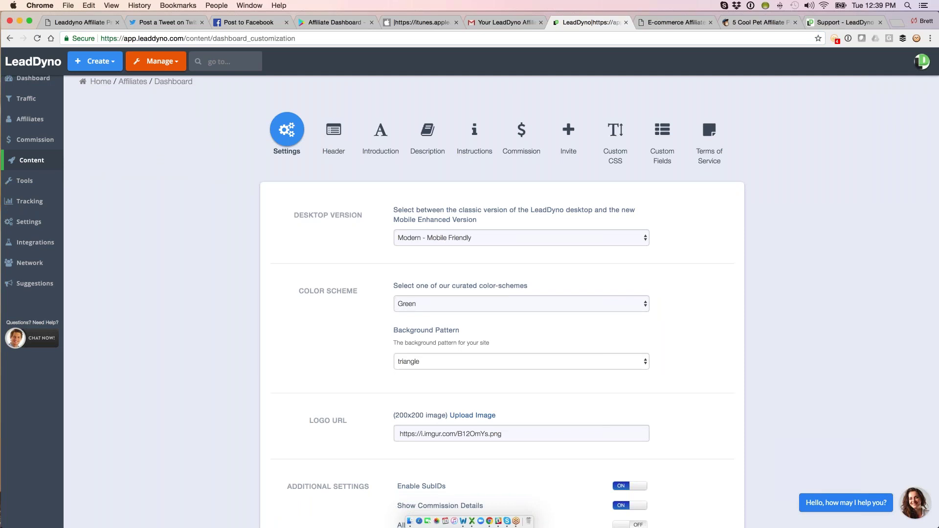
scroll(377, 301, down, 5)
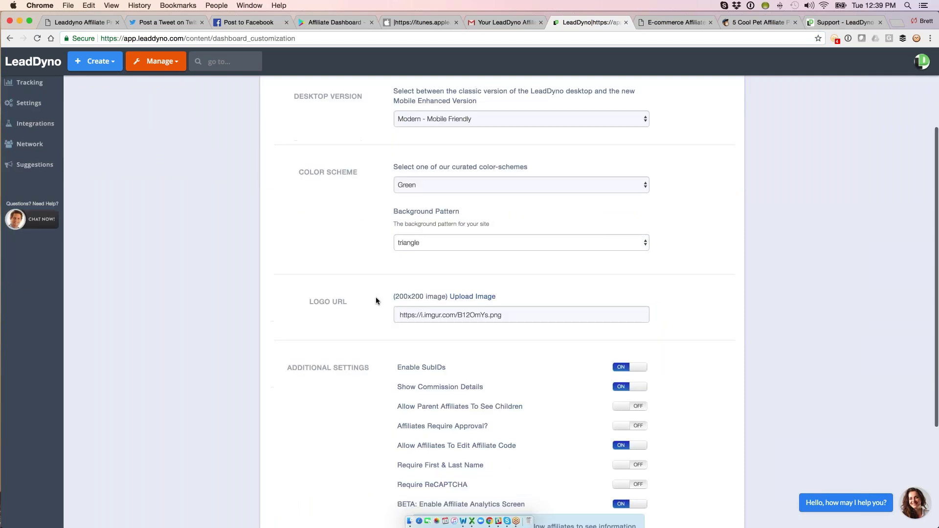
scroll(377, 300, up, 3)
scroll(376, 300, up, 3)
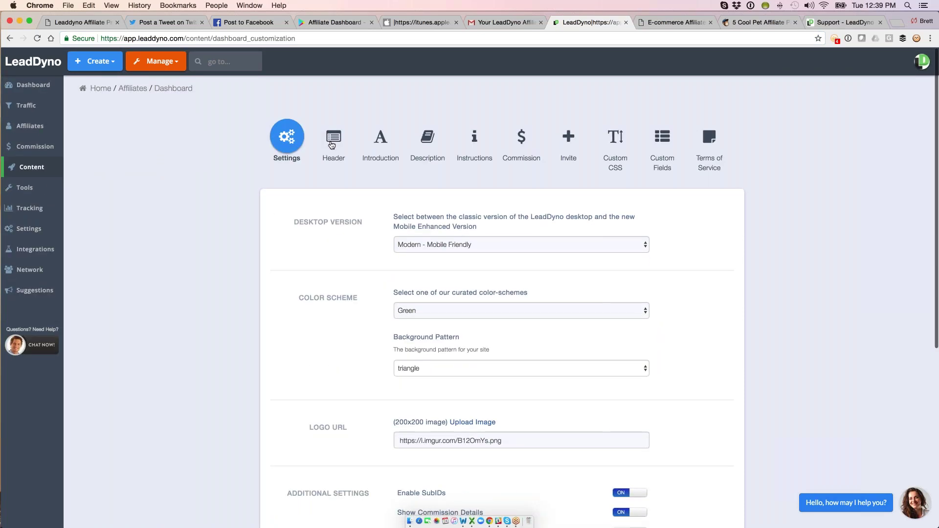
scroll(397, 315, down, 5)
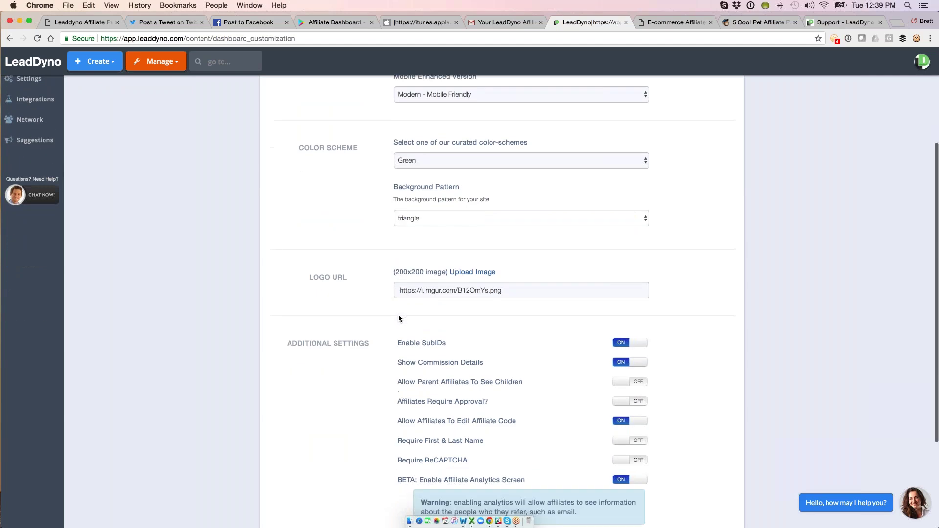
scroll(318, 204, up, 5)
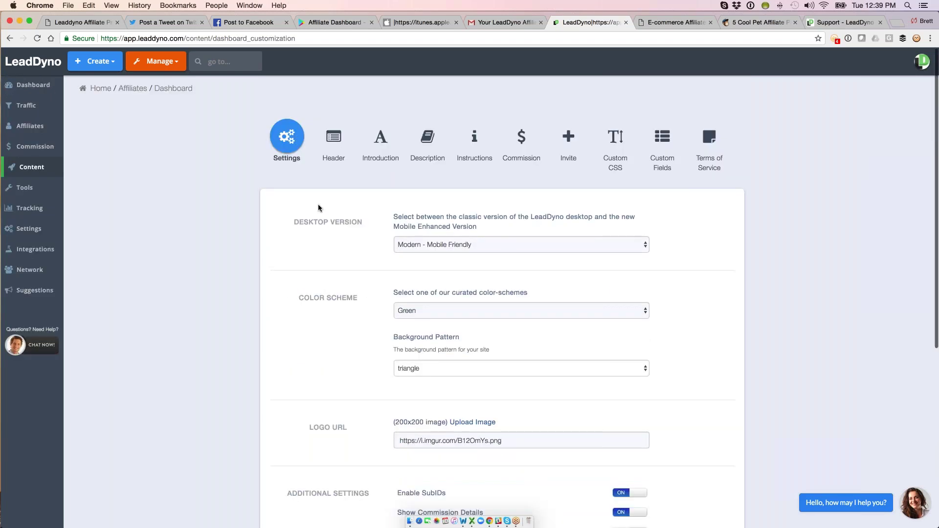
scroll(318, 204, down, 2)
click(472, 183)
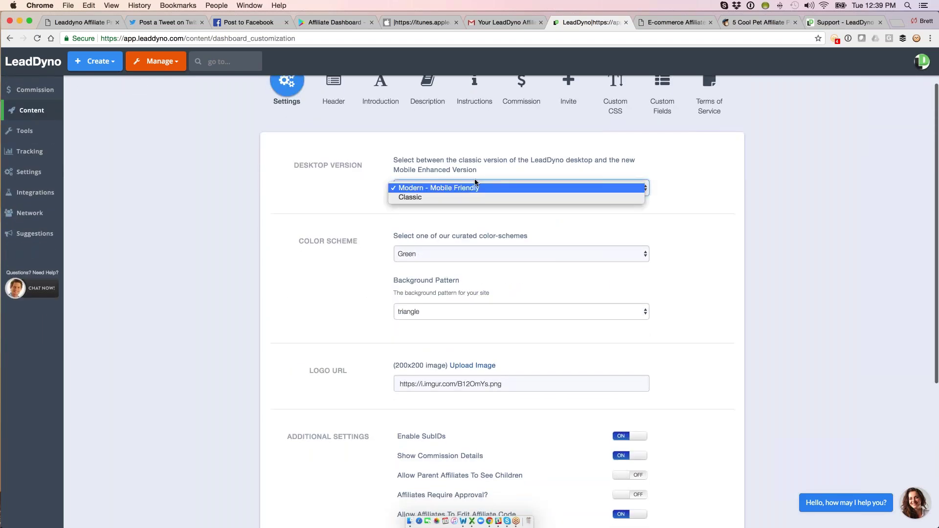
click(475, 187)
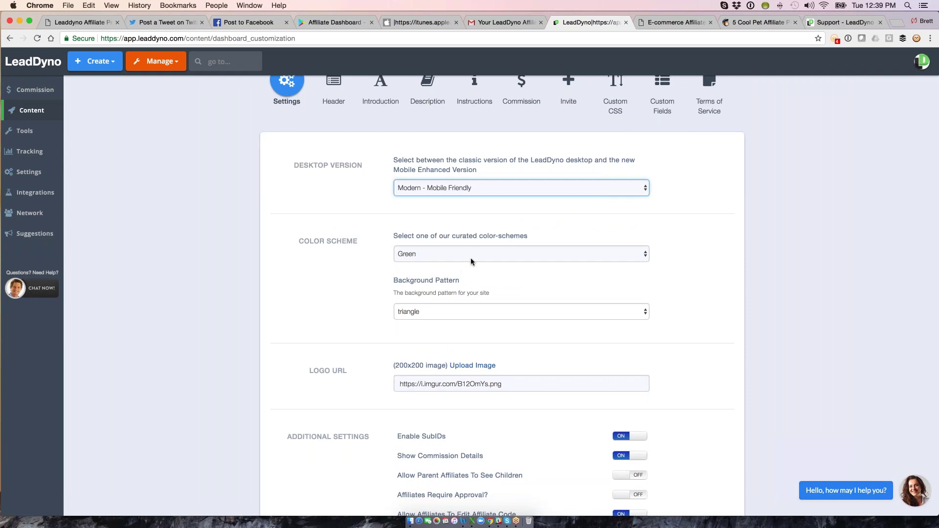
click(470, 258)
click(463, 330)
Leave the logo URL unchanged and toggle 'Affiliates Require Approval?' on then back off.
scroll(444, 235, down, 5)
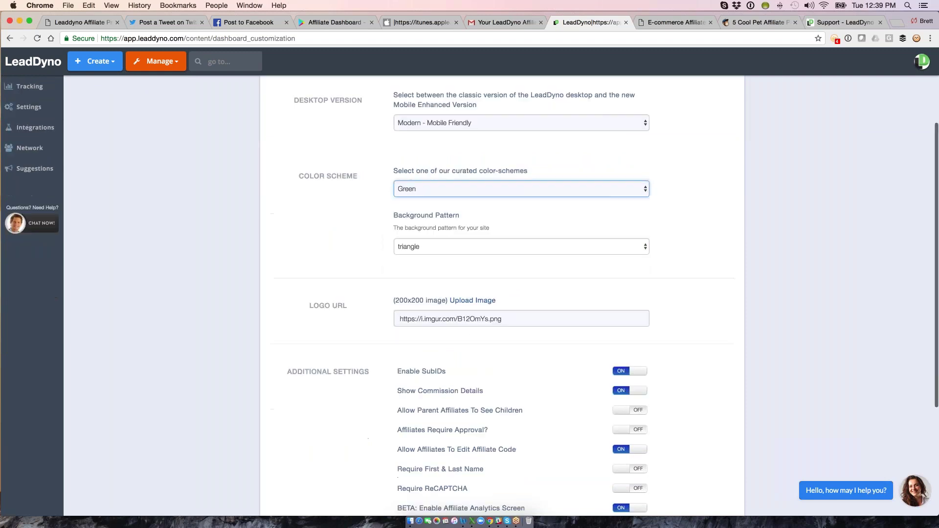
triple_click(444, 235)
key(Tab)
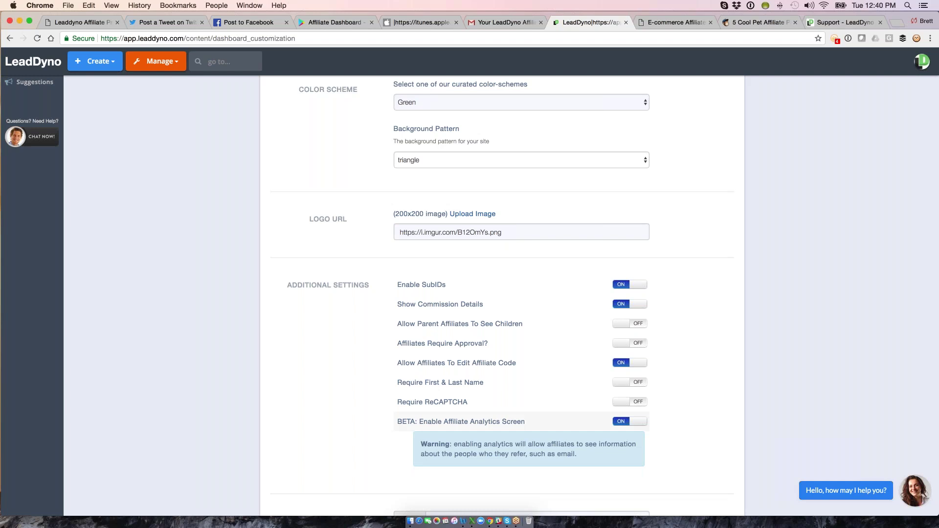
scroll(535, 392, up, 1)
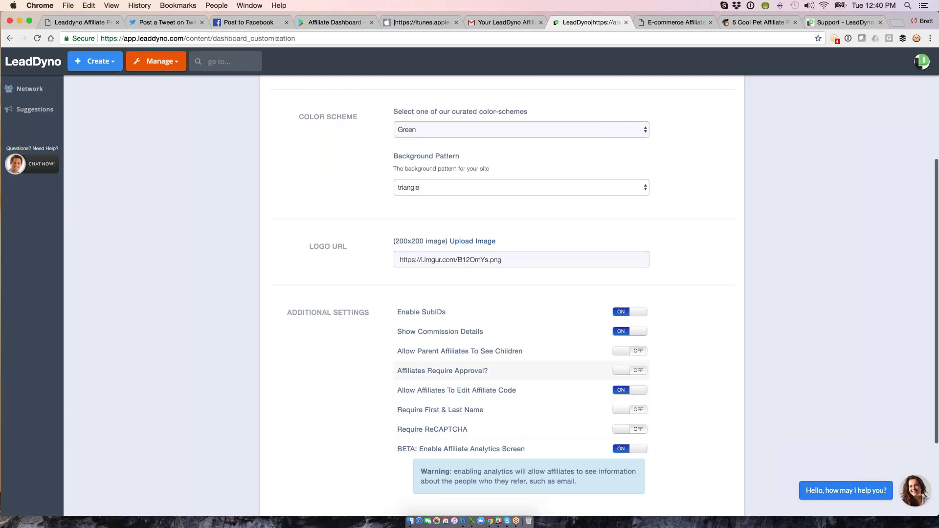
click(618, 370)
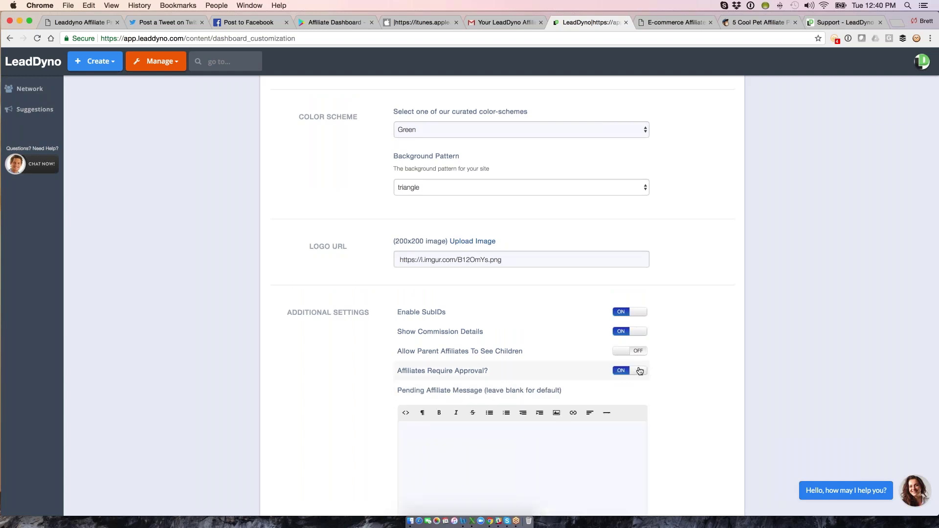
click(639, 370)
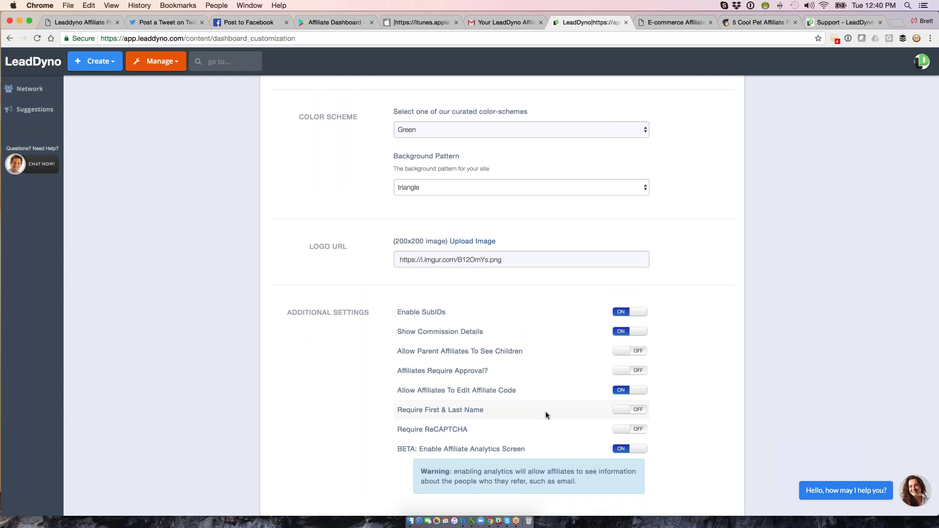
View the Header settings, then the Website Introduction Content settings.
scroll(546, 415, up, 5)
click(325, 147)
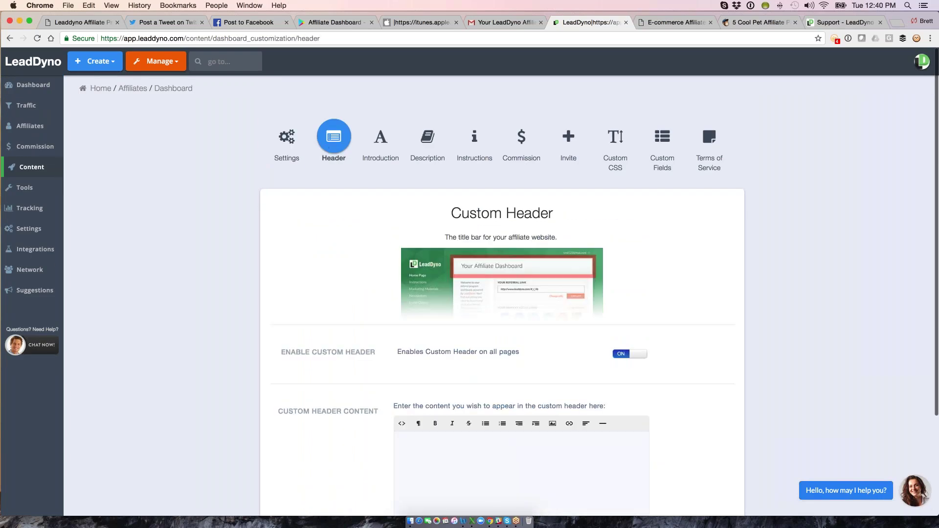
click(383, 143)
Select the introduction text, toggle its HTML source view on and off, then view Custom CSS settings.
scroll(383, 143, down, 5)
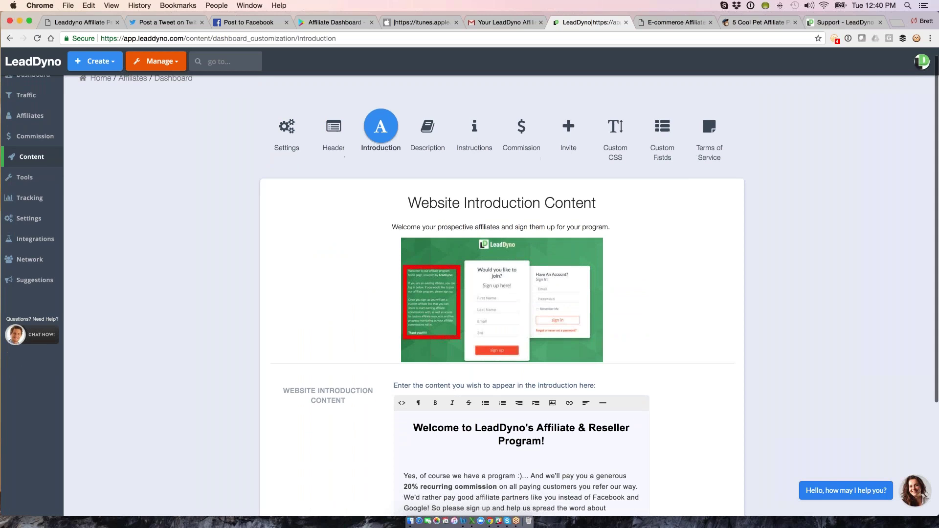
key(shift+Up)
key(shift+Up)
key(shift+Up)
key(shift+Up)
key(shift+Up)
key(shift+Up)
key(shift+Up)
key(shift+Up)
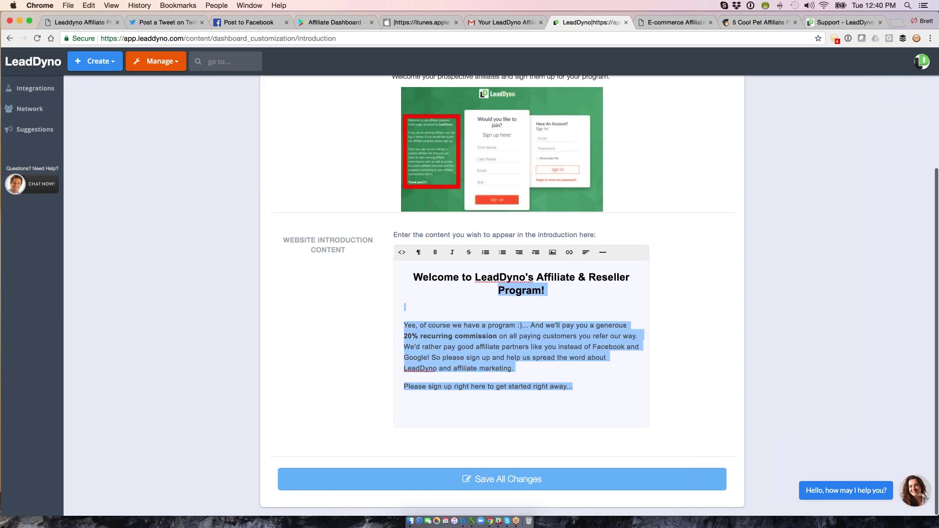
scroll(538, 272, up, 1)
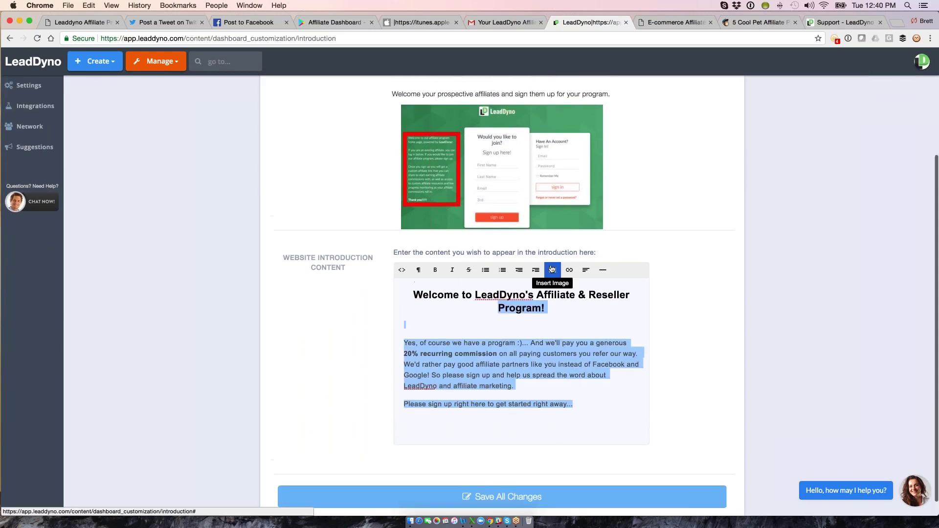
click(401, 270)
click(401, 270)
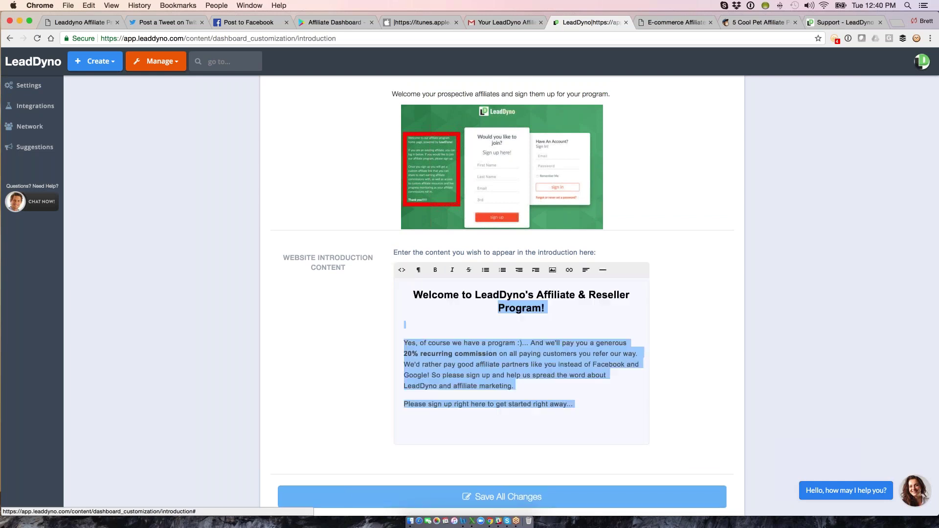
scroll(538, 220, up, 3)
click(627, 141)
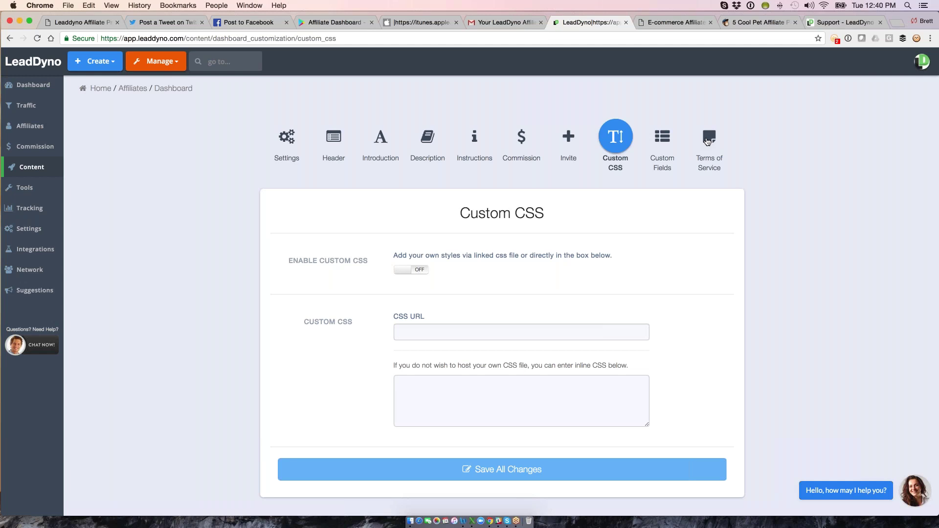
Check the Terms Of Service settings, then open the Facebook Post content item for editing.
click(708, 142)
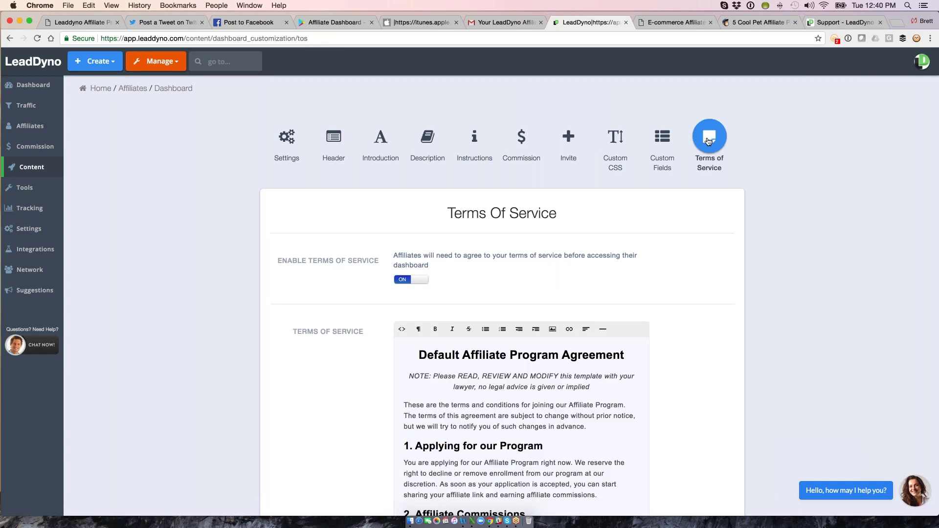
scroll(747, 347, down, 1)
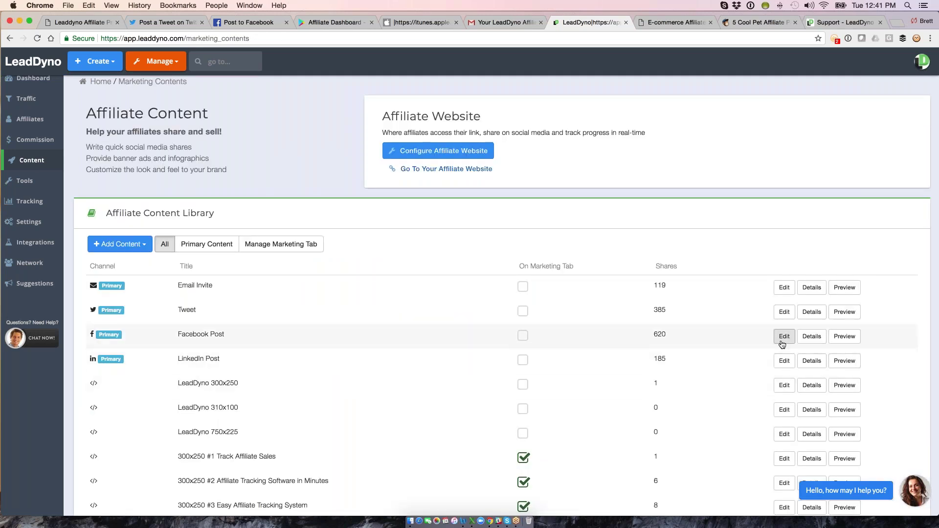
click(782, 339)
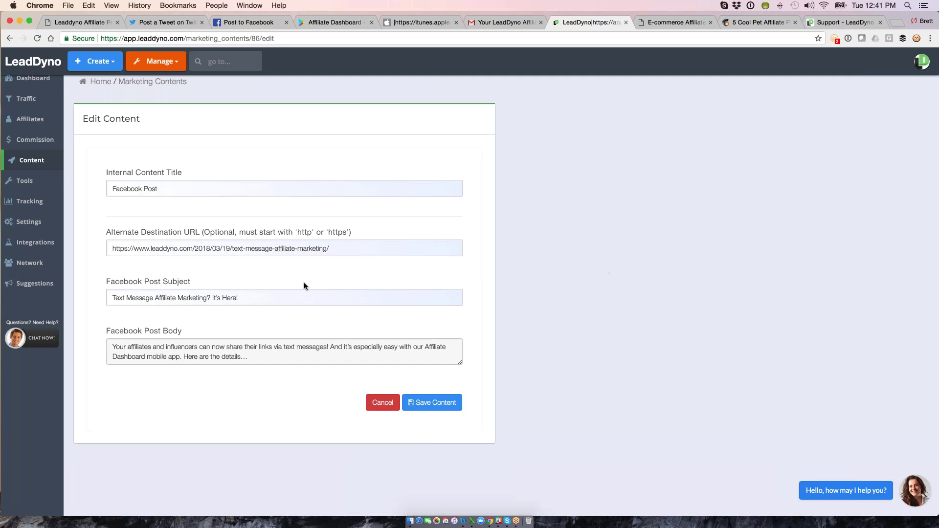
Compare against the Facebook share preview, then open the Tweet content item for editing.
click(249, 22)
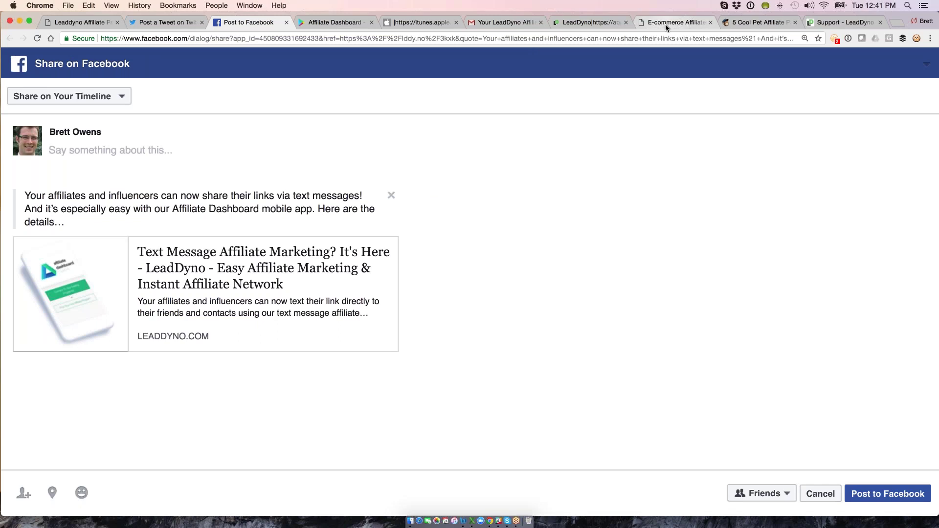
click(573, 25)
click(32, 162)
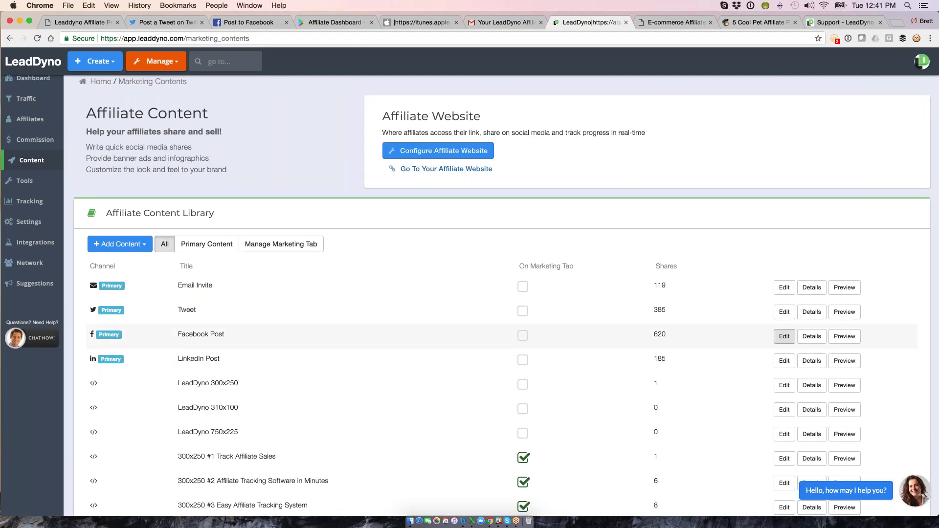
click(783, 311)
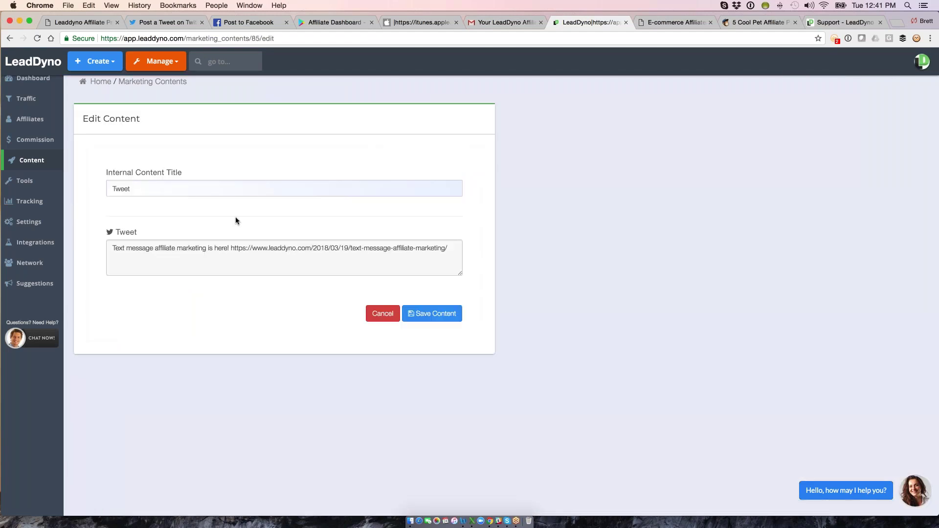
Check the Twitter and Facebook share previews, then return to the Tweet editor.
click(166, 22)
click(251, 24)
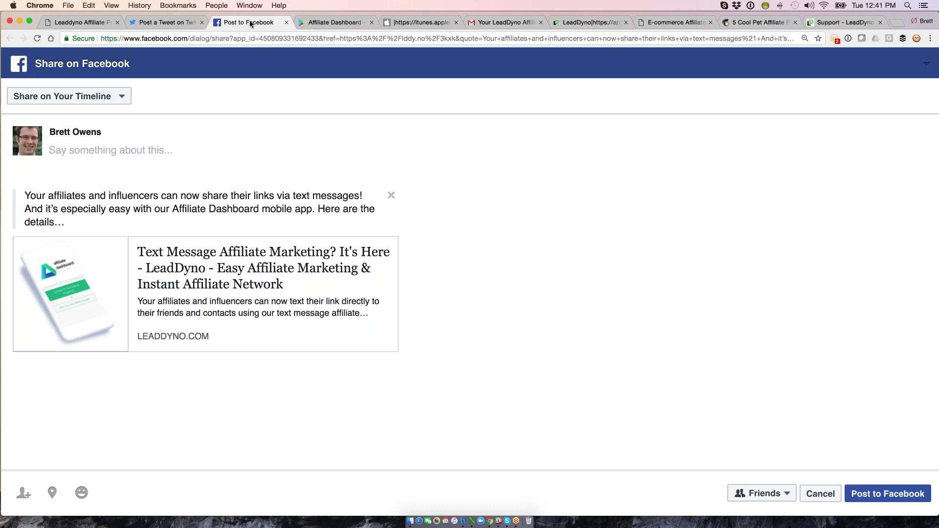
click(581, 27)
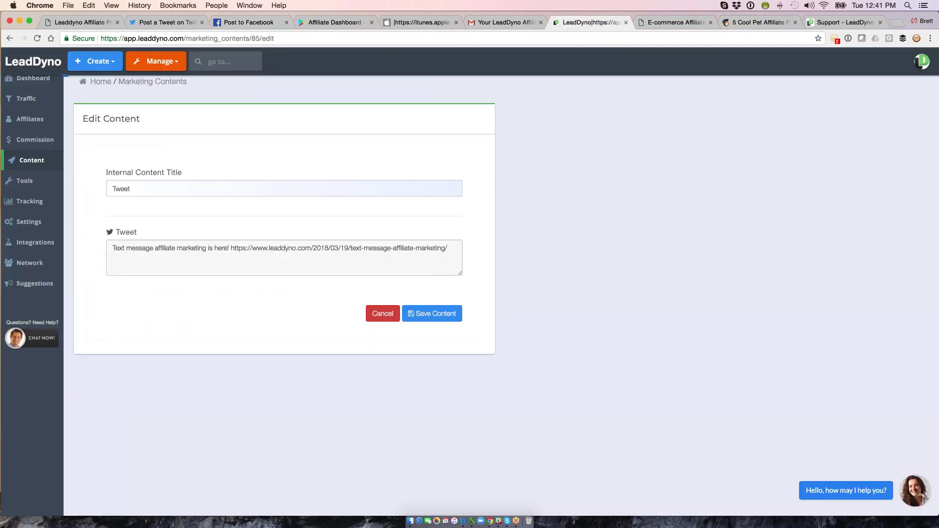
View the Affiliates list of 1999 affiliates, then go to the Toolbox of affiliate tools.
click(32, 115)
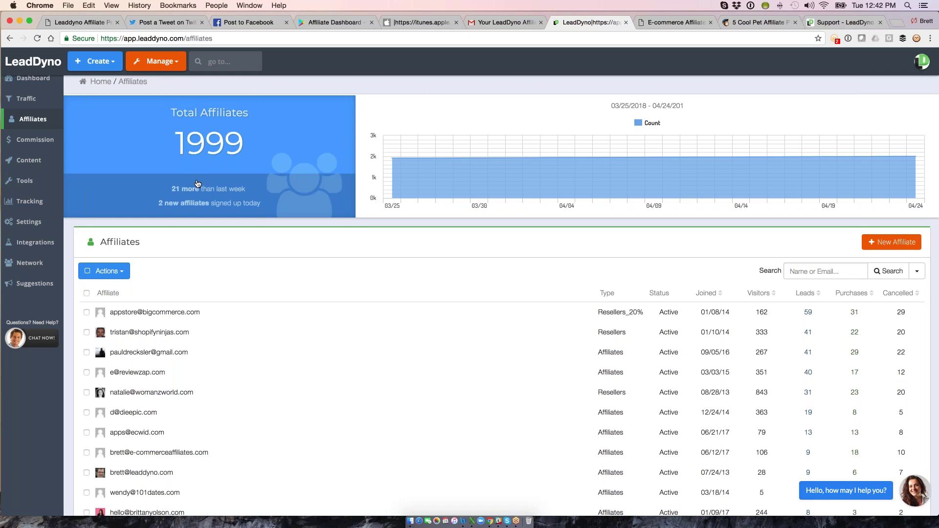
click(44, 180)
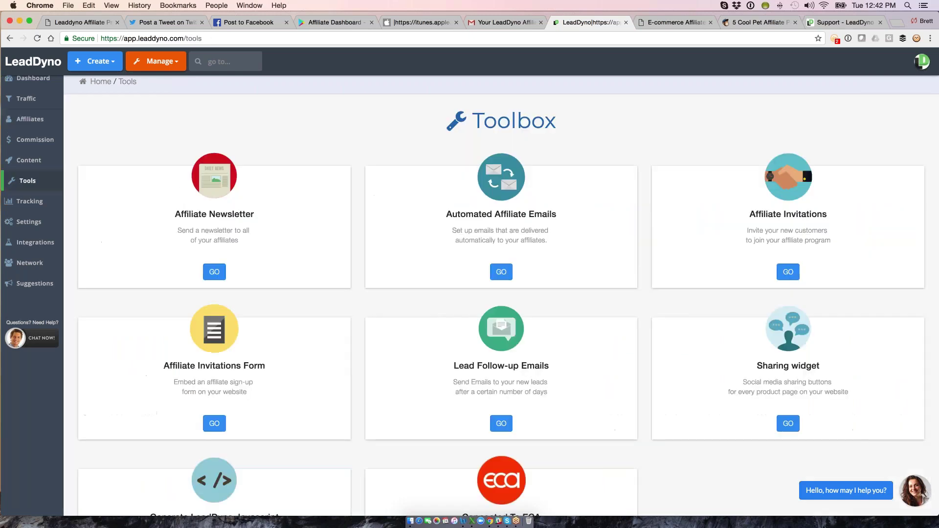
Start a new affiliate newsletter from Tools and apply the Program Update template.
click(191, 188)
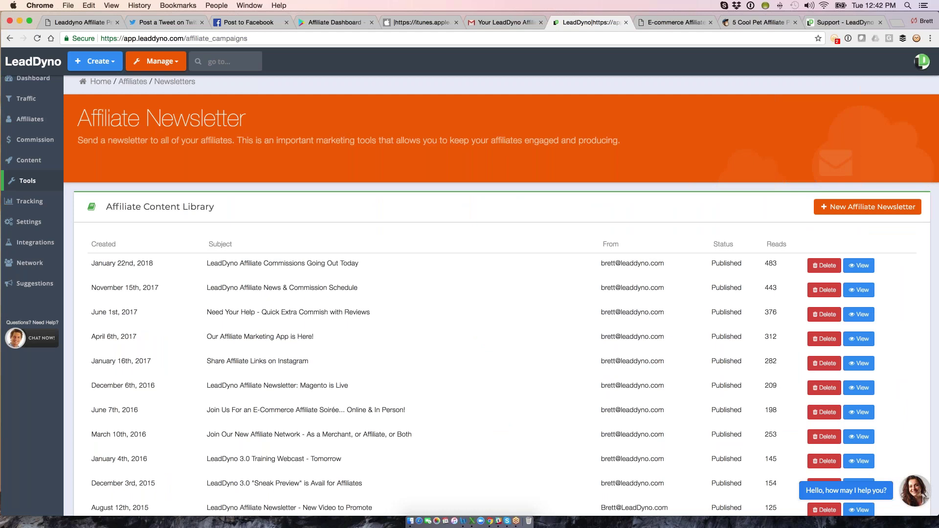
click(851, 205)
scroll(160, 224, down, 3)
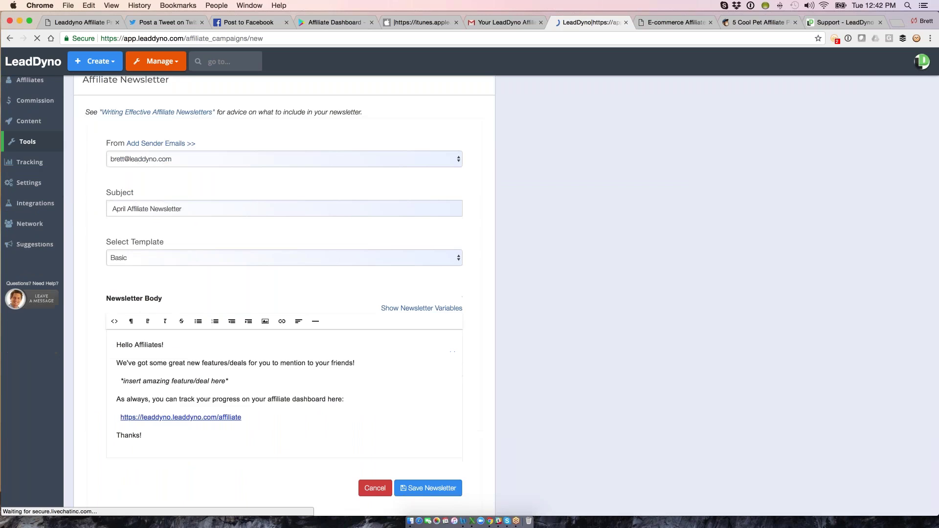
click(159, 224)
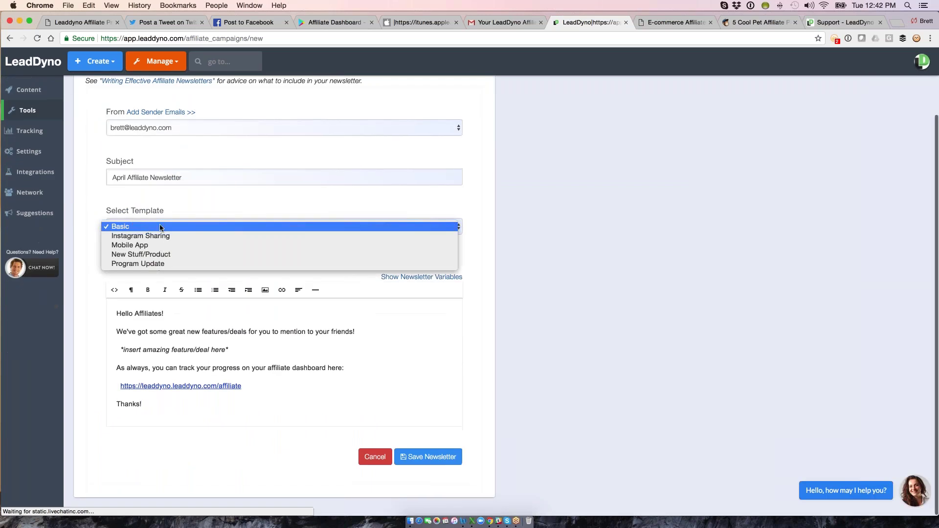
click(175, 265)
Switch the newsletter to the New Stuff/Product template and scroll through its body.
scroll(174, 264, down, 10)
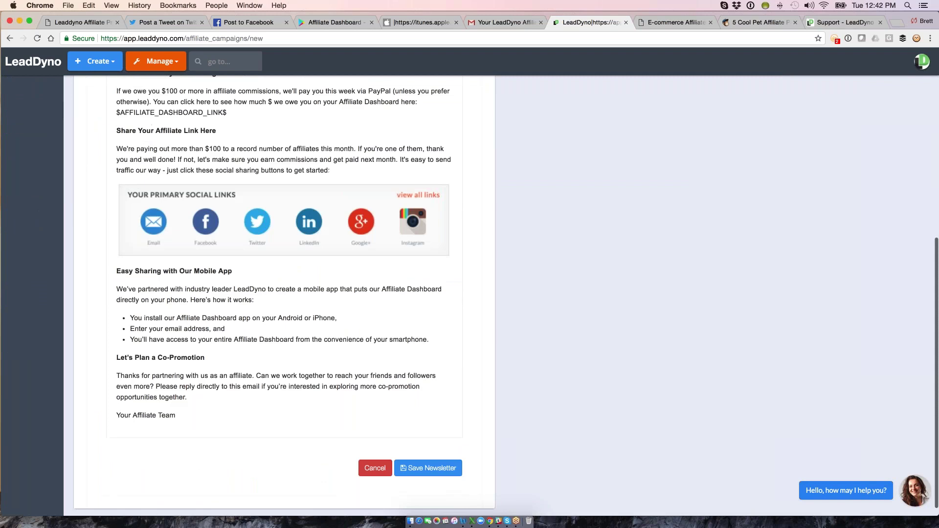
scroll(174, 265, up, 10)
scroll(198, 252, up, 1)
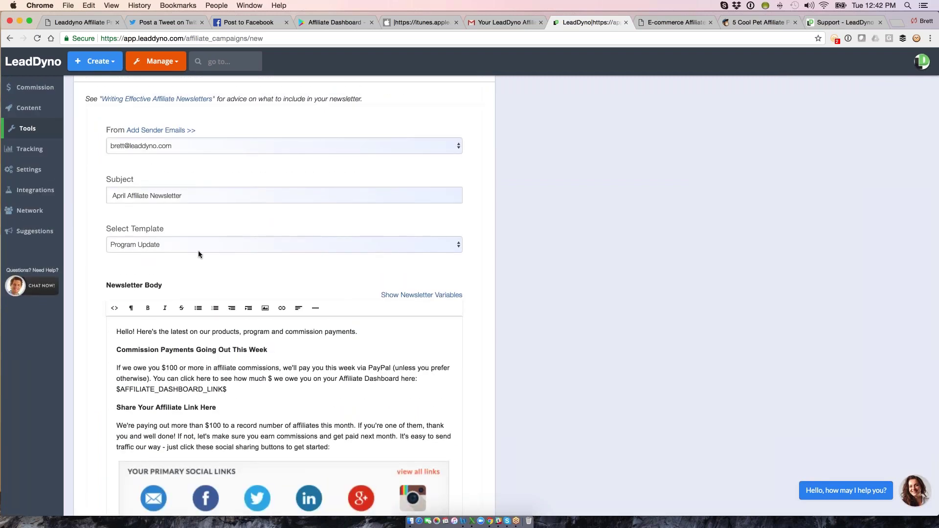
click(198, 251)
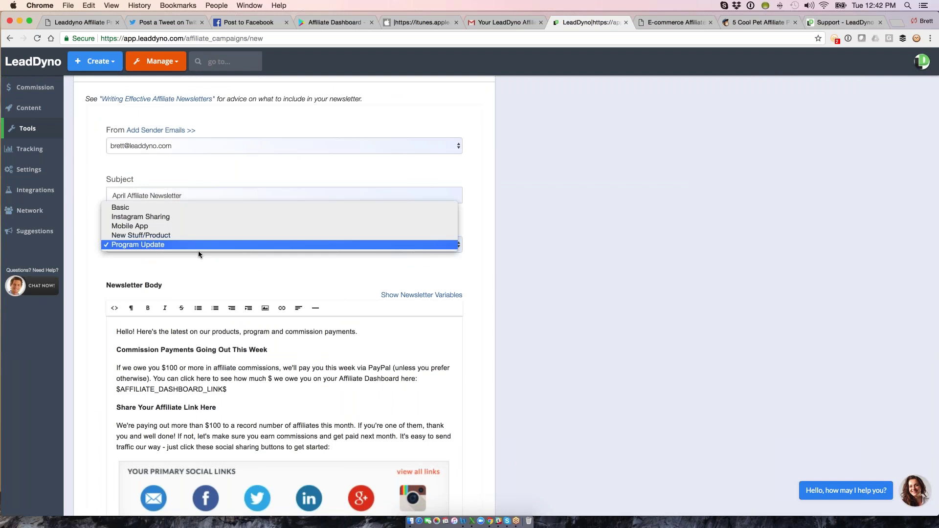
click(178, 236)
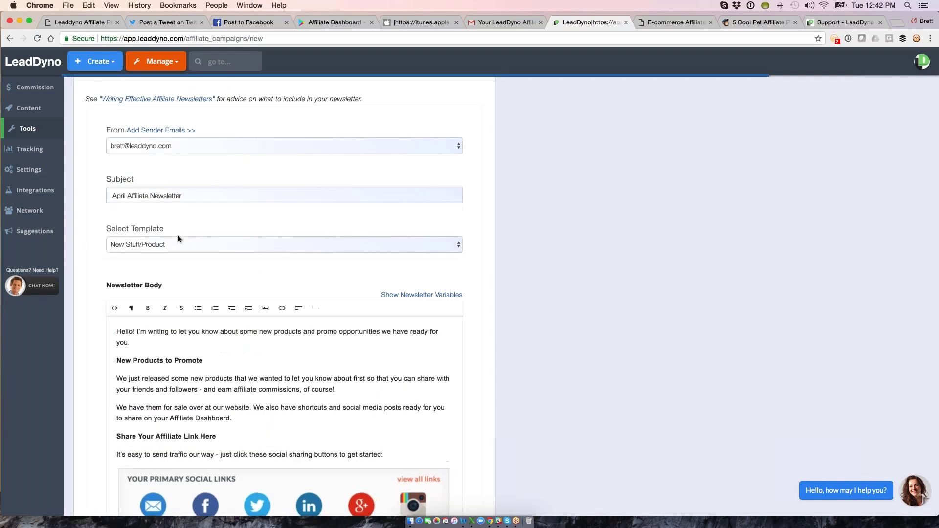
scroll(402, 391, down, 3)
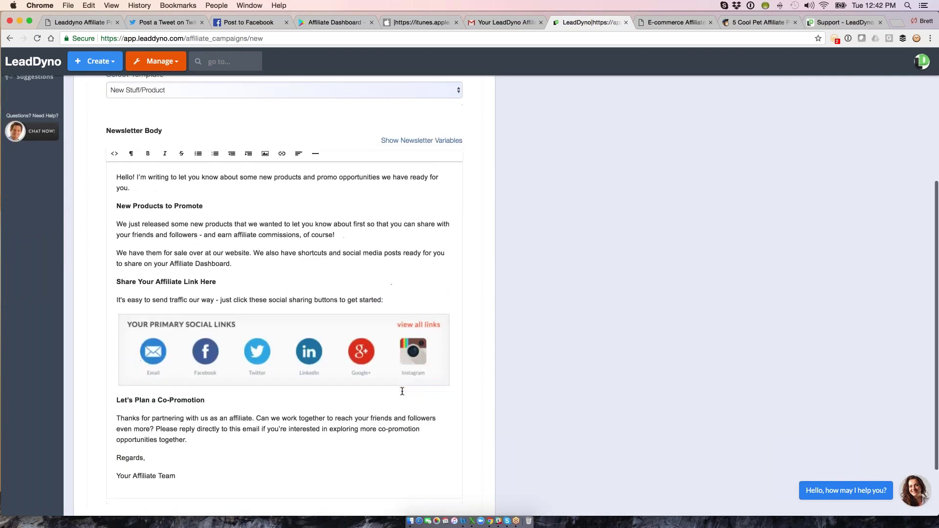
scroll(257, 263, up, 1)
scroll(257, 263, up, 2)
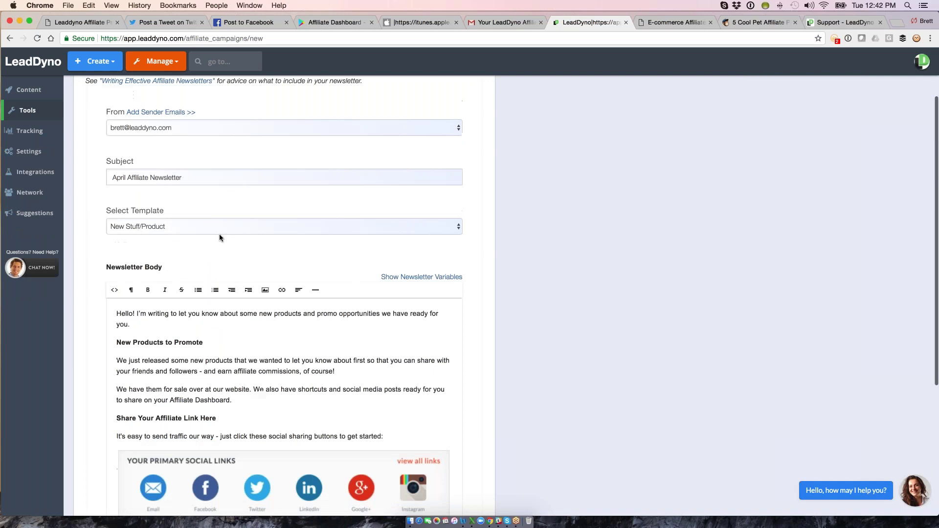
Preview the Mobile App template, then switch back to the Program Update template.
click(205, 231)
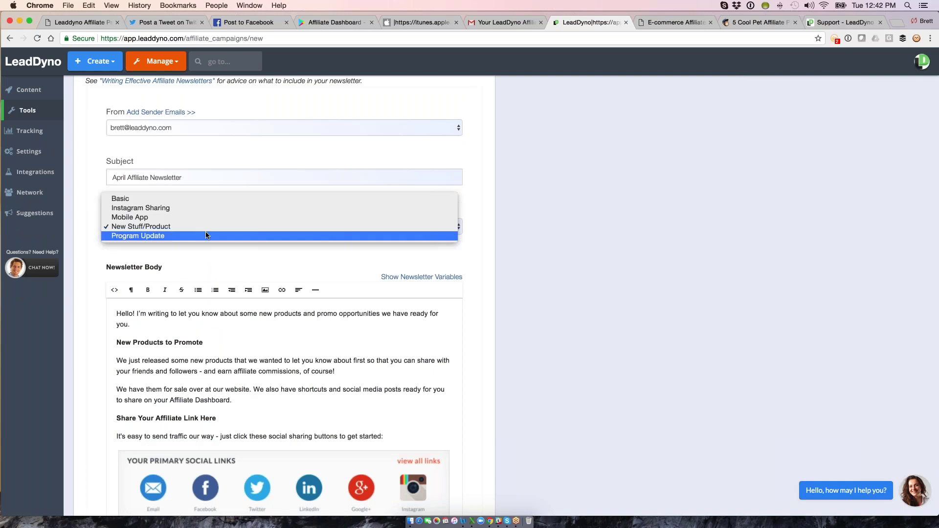
click(191, 218)
scroll(191, 217, down, 5)
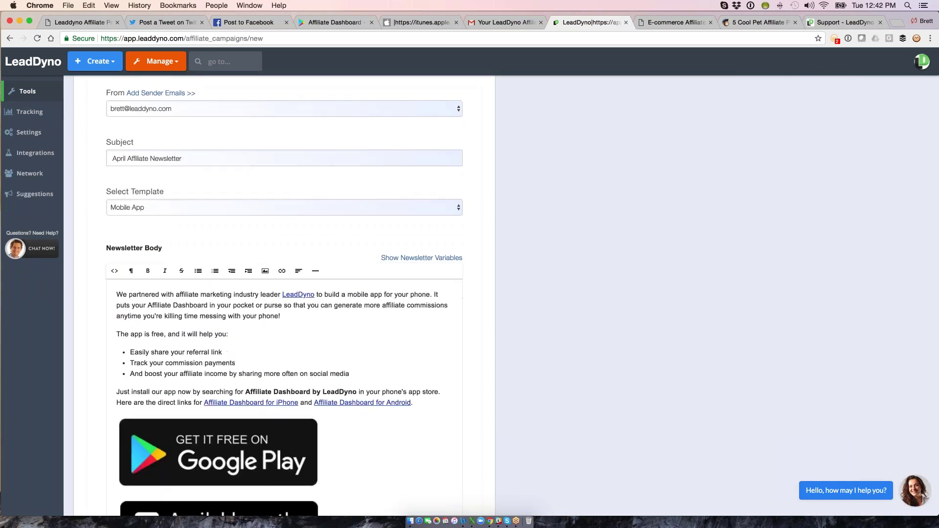
scroll(431, 456, up, 3)
scroll(430, 456, up, 3)
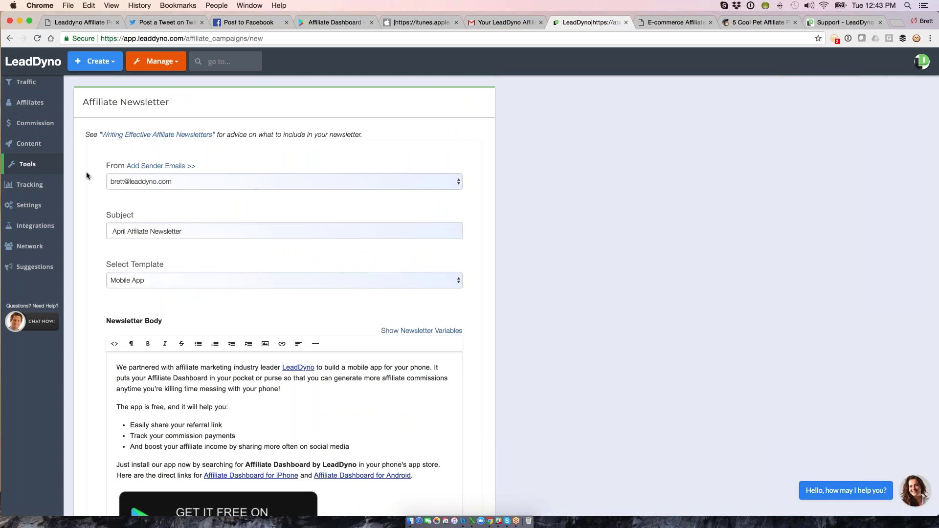
click(153, 276)
click(163, 303)
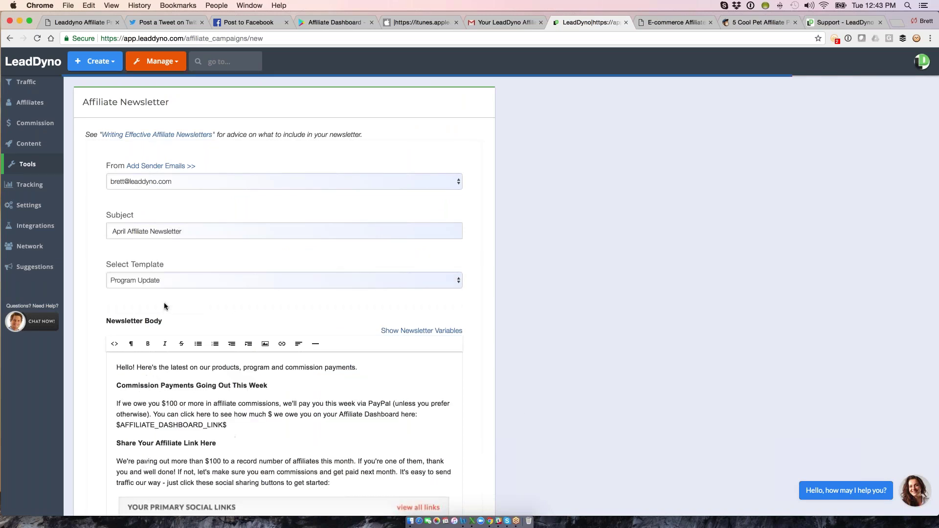
Review the Program Update body, then open the Automated Affiliate Emails list from Tools.
scroll(229, 303, down, 2)
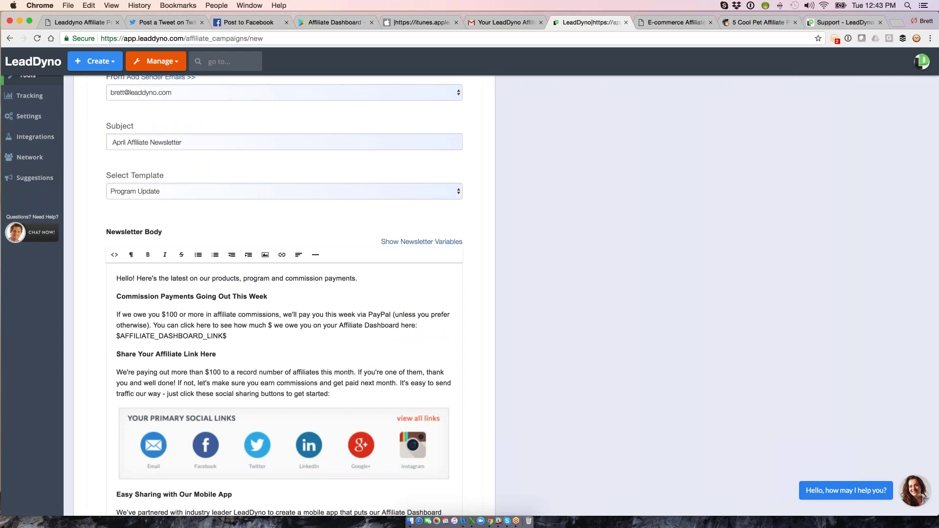
scroll(284, 294, down, 2)
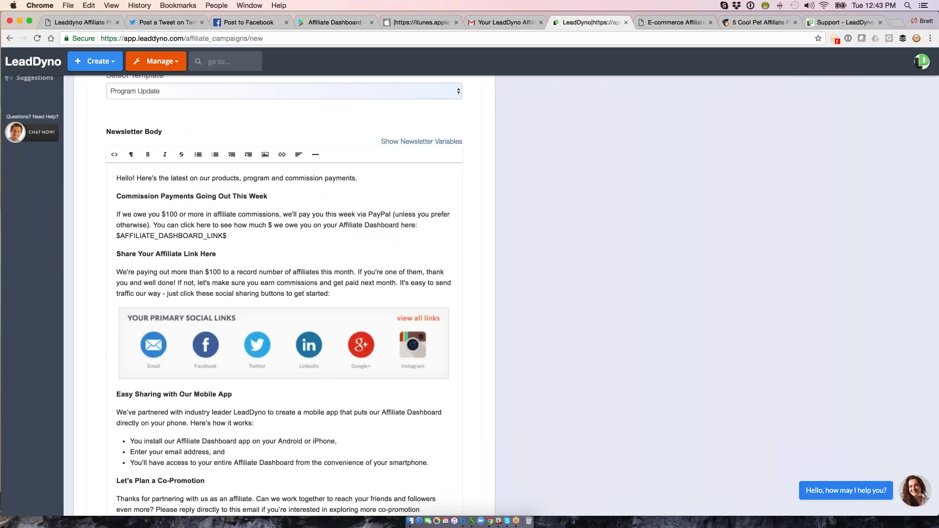
scroll(283, 293, up, 5)
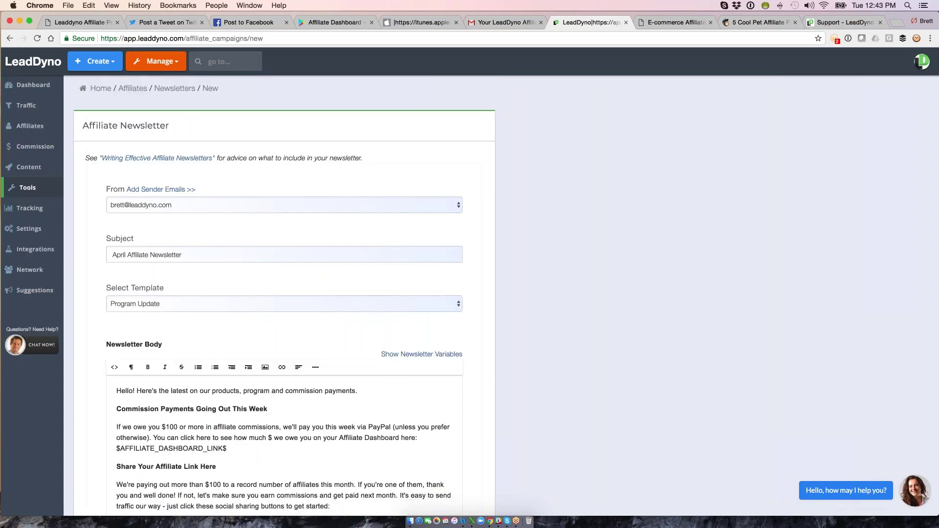
click(34, 186)
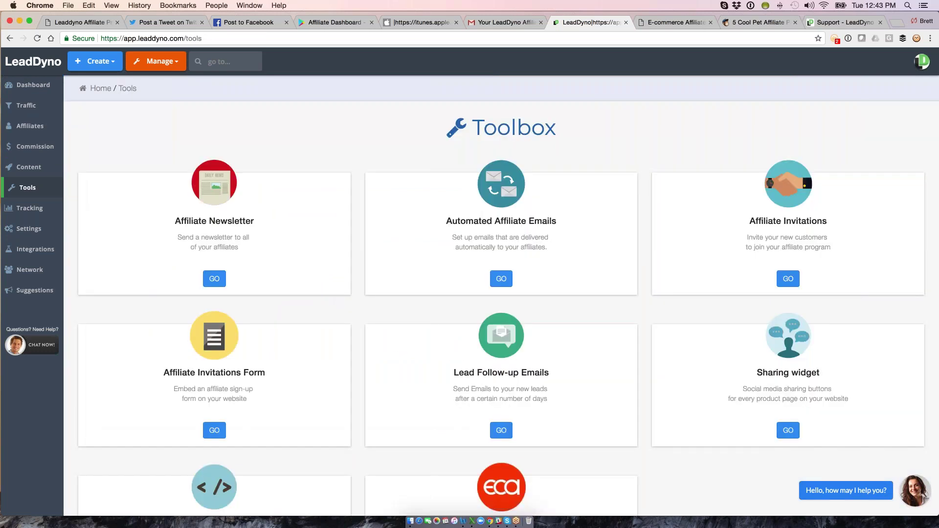
click(501, 278)
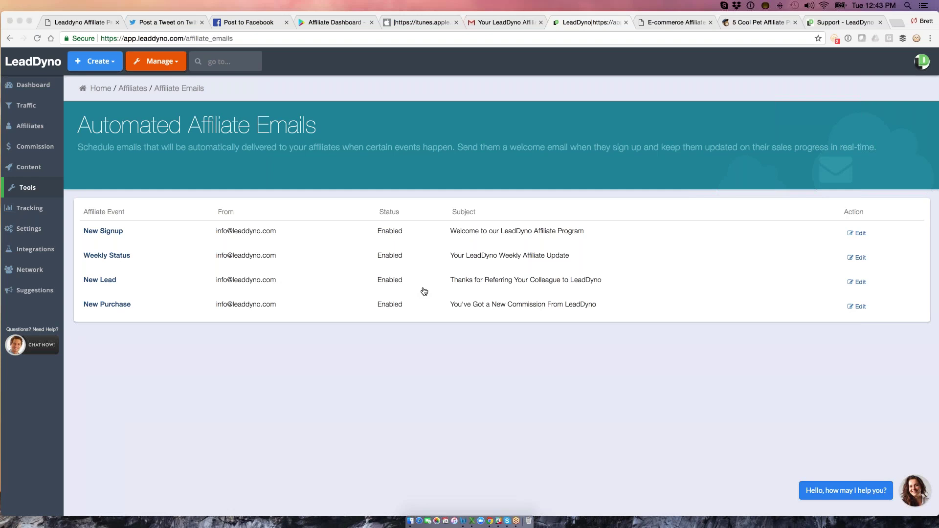
click(856, 234)
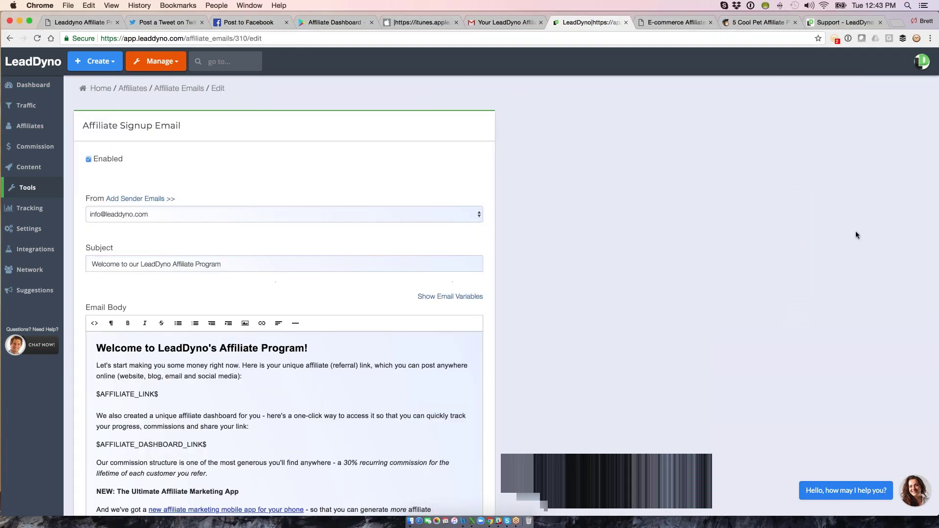
scroll(416, 281, down, 5)
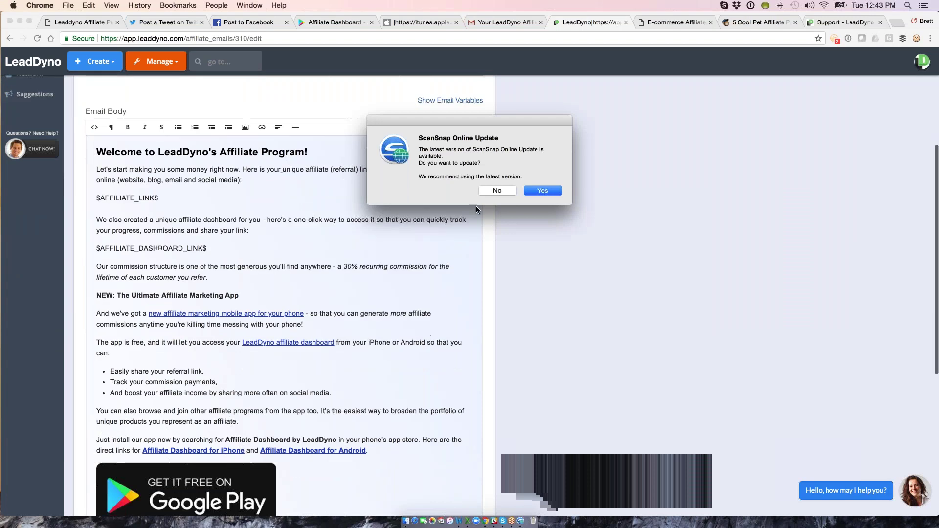
click(497, 190)
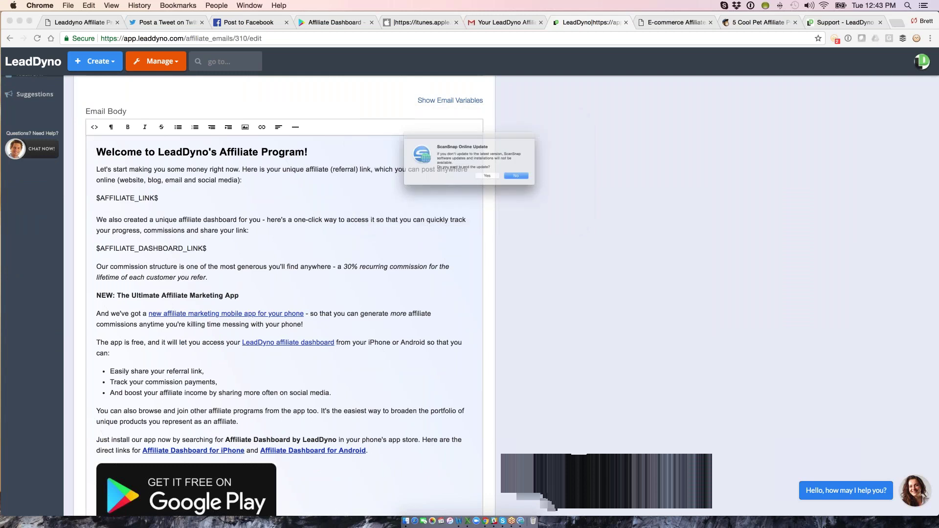
click(496, 186)
scroll(137, 311, up, 3)
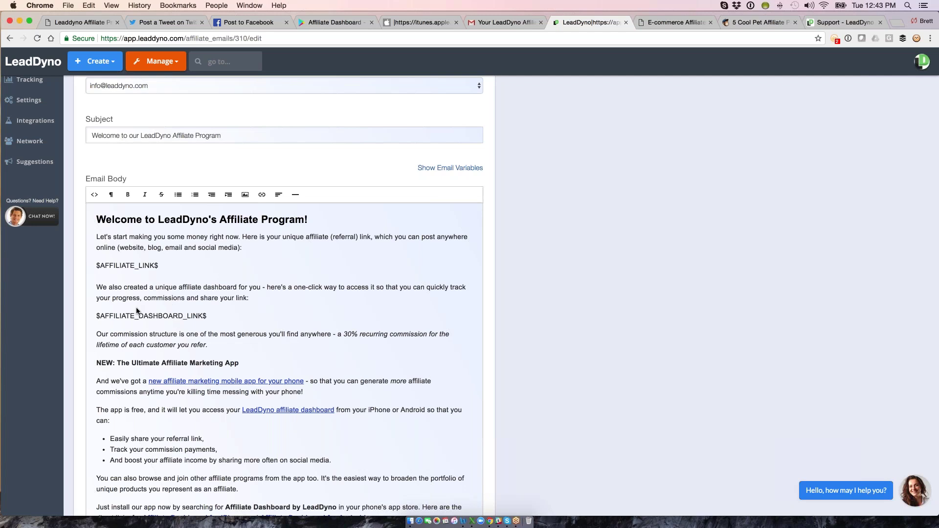
double_click(139, 265)
triple_click(150, 315)
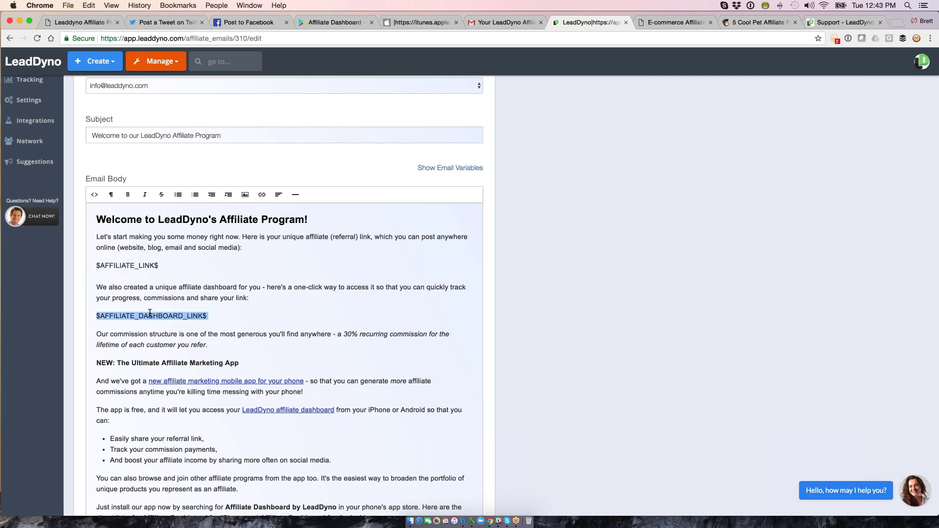
scroll(283, 311, up, 3)
scroll(284, 312, up, 1)
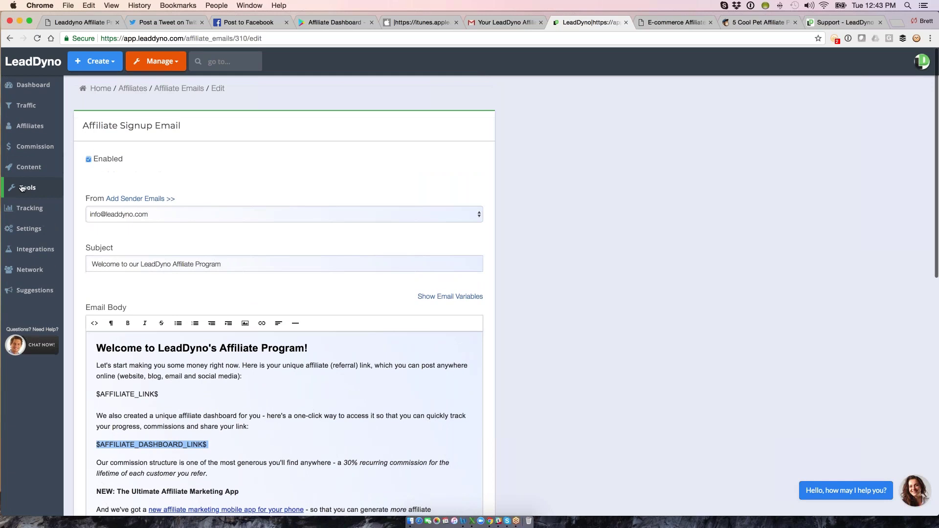
click(35, 186)
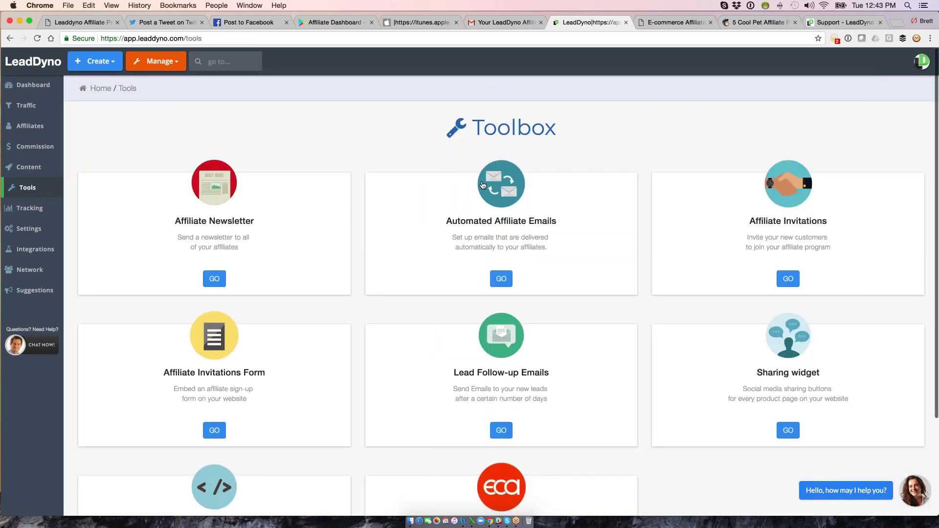
click(500, 279)
click(859, 259)
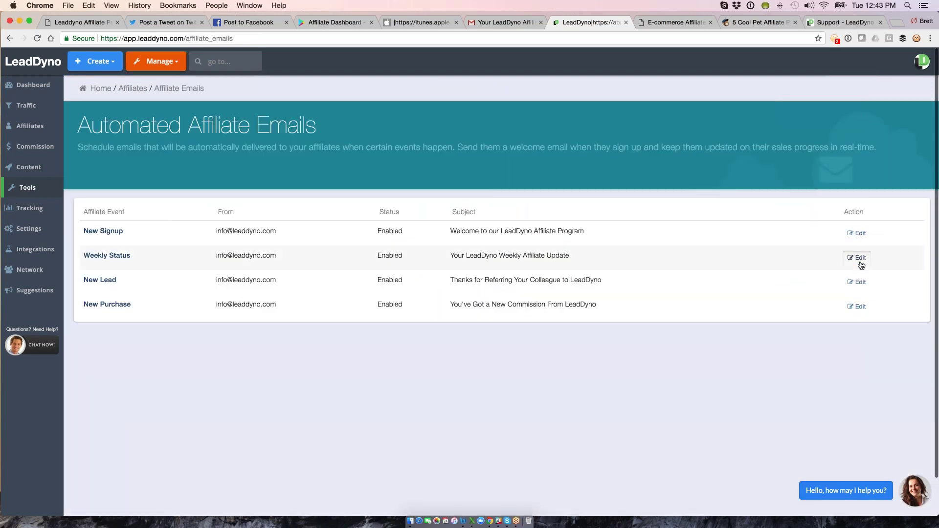
scroll(284, 294, down, 2)
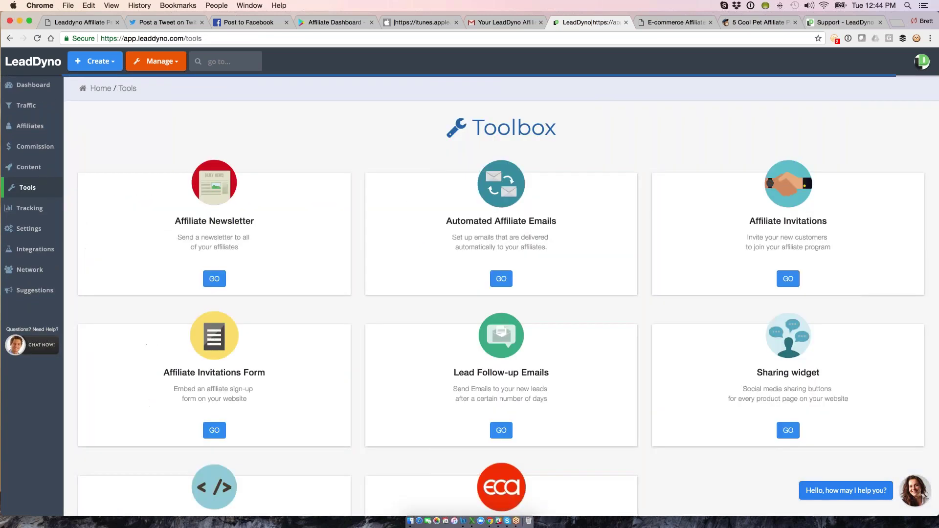
Open the Affiliate Invitations email and review its sender, subject and invitation body.
click(789, 204)
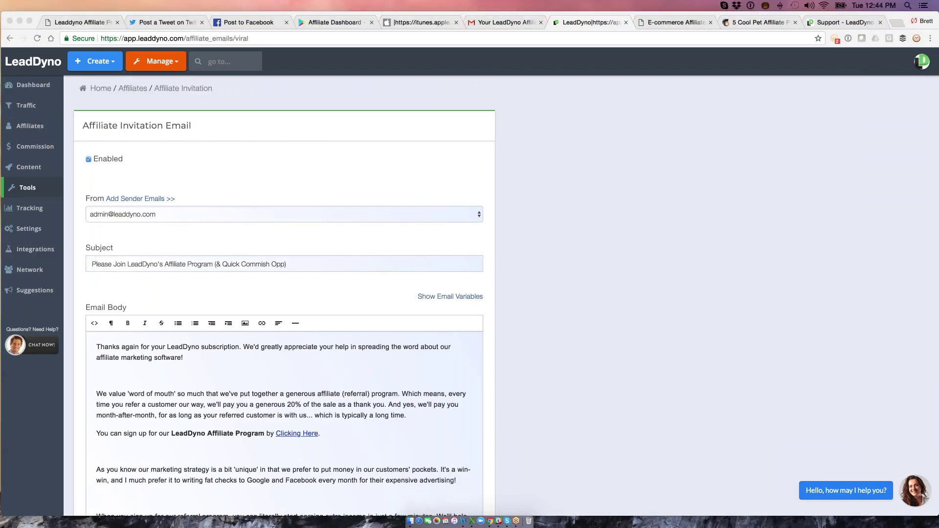
click(352, 182)
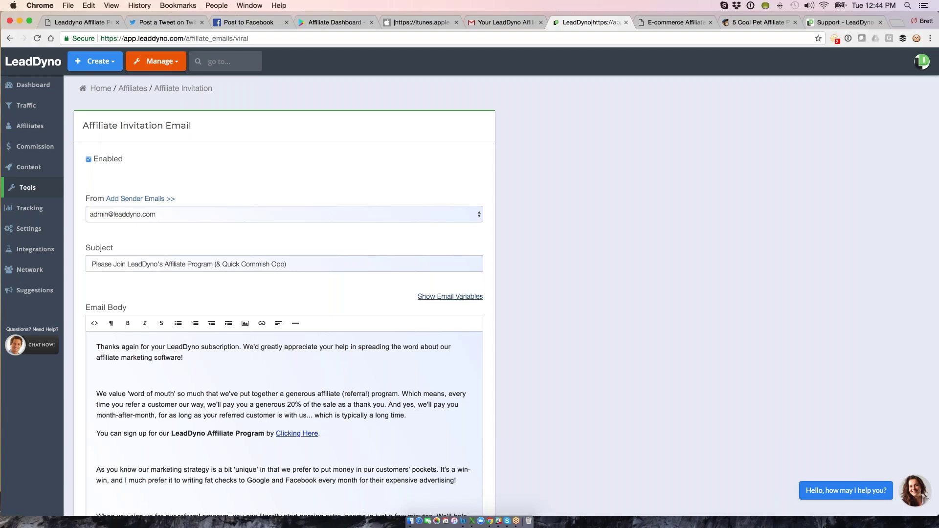
scroll(449, 296, down, 1)
scroll(256, 382, down, 1)
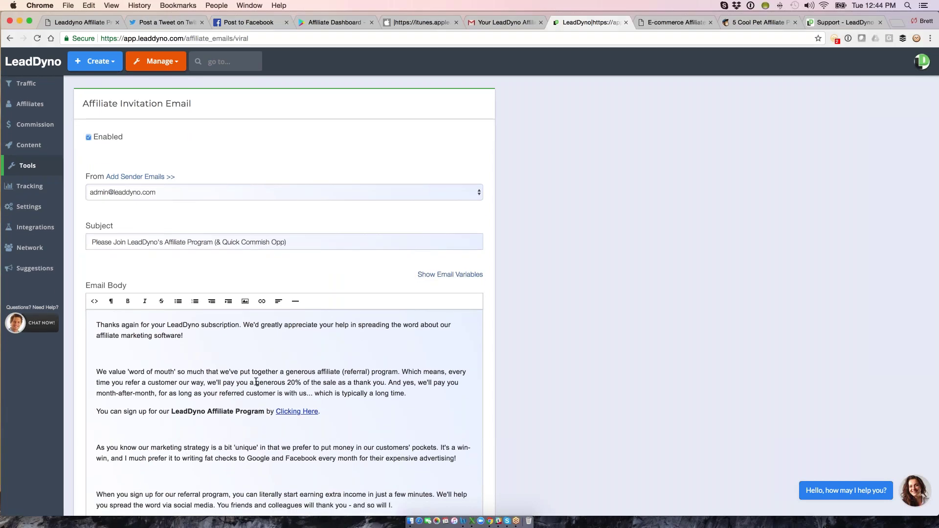
scroll(256, 382, up, 2)
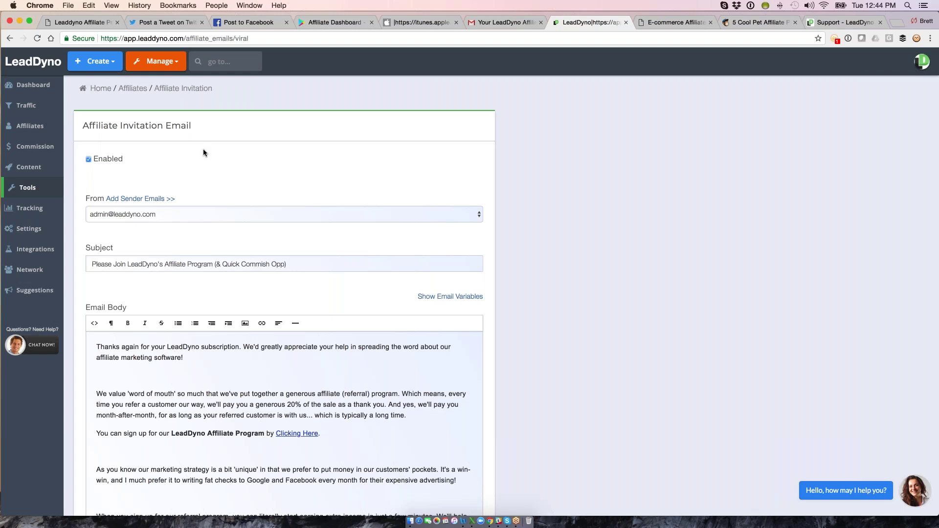
Log out of the affiliate dashboard from the account menu and select the page address.
click(78, 22)
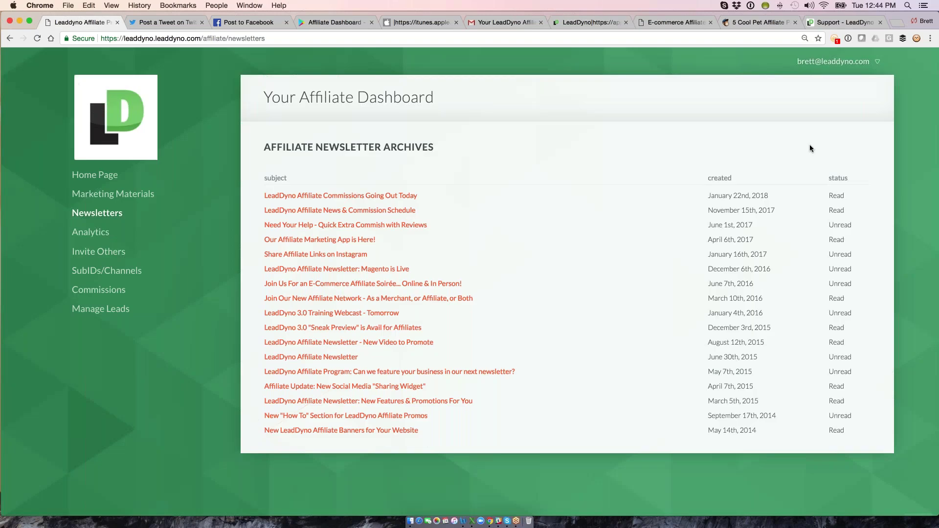
click(832, 61)
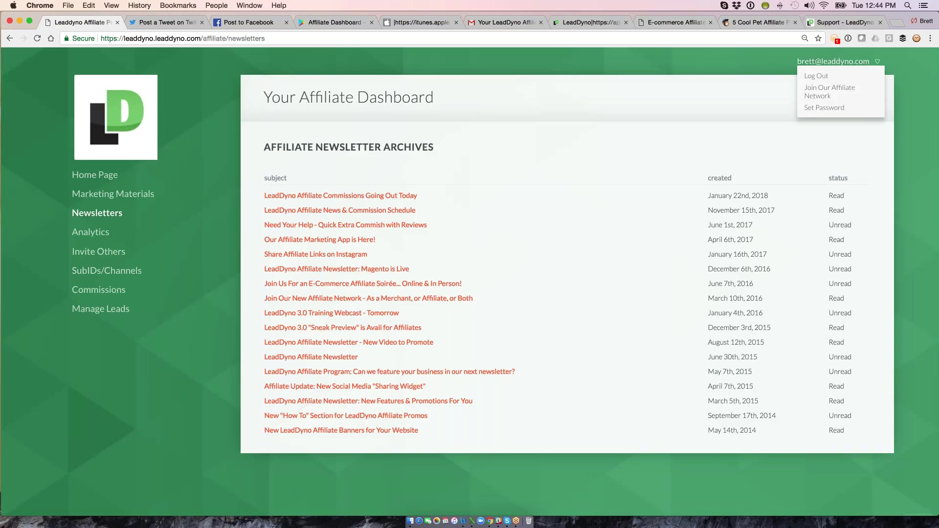
click(836, 75)
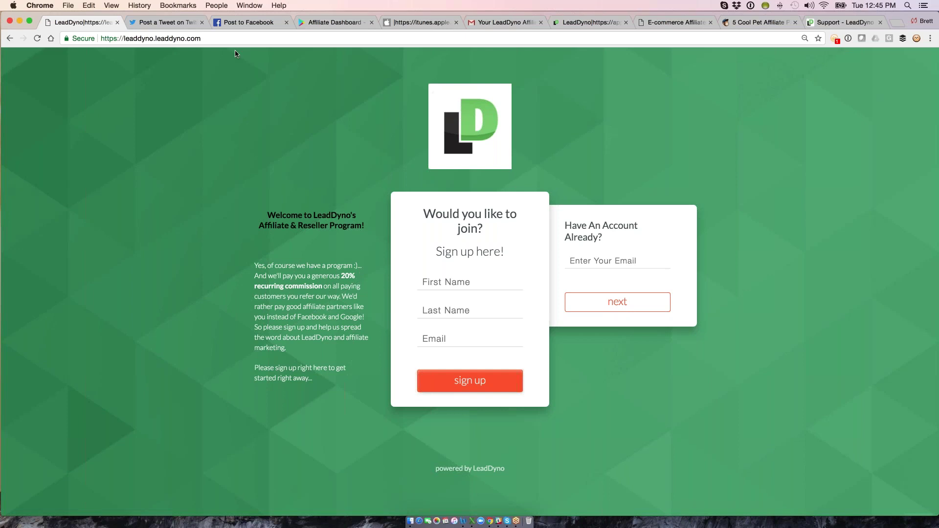
key(super+l)
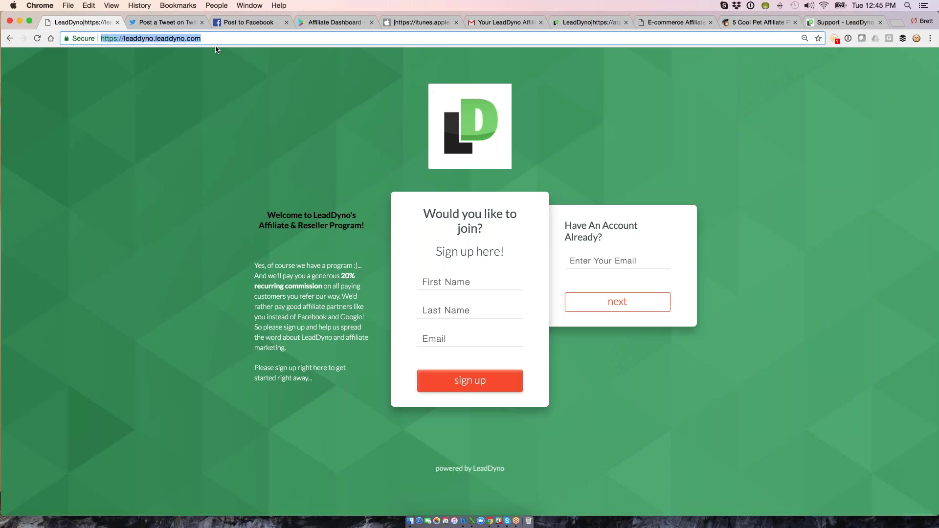
Browse the E-commerce Affiliates program directory, then view the 5 Cool Pet Affiliate Programs email.
click(663, 23)
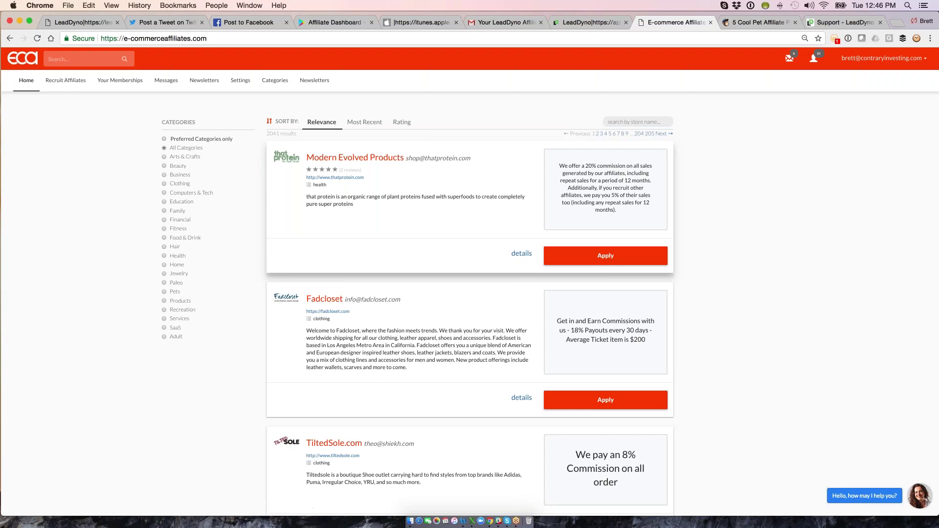
click(740, 24)
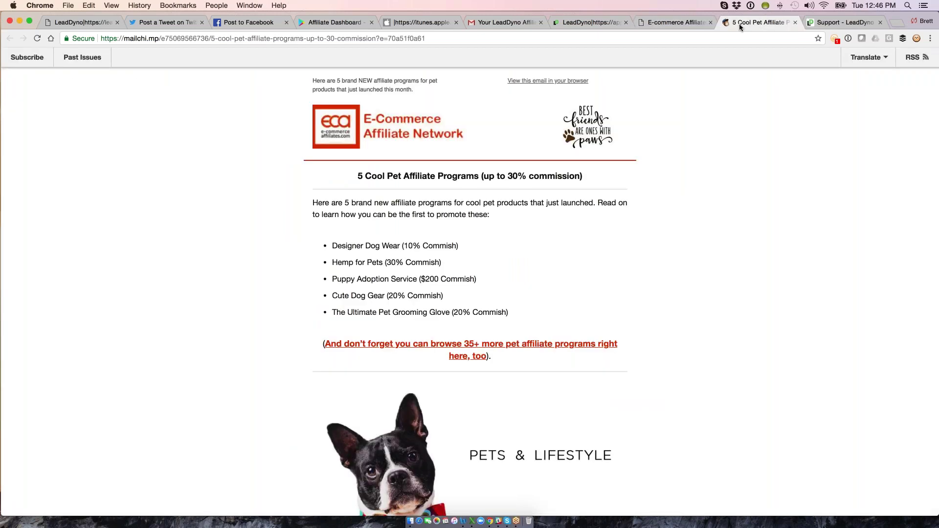
Read through the pet affiliate programs article, then return to the E-commerce Affiliates listings.
scroll(562, 355, down, 10)
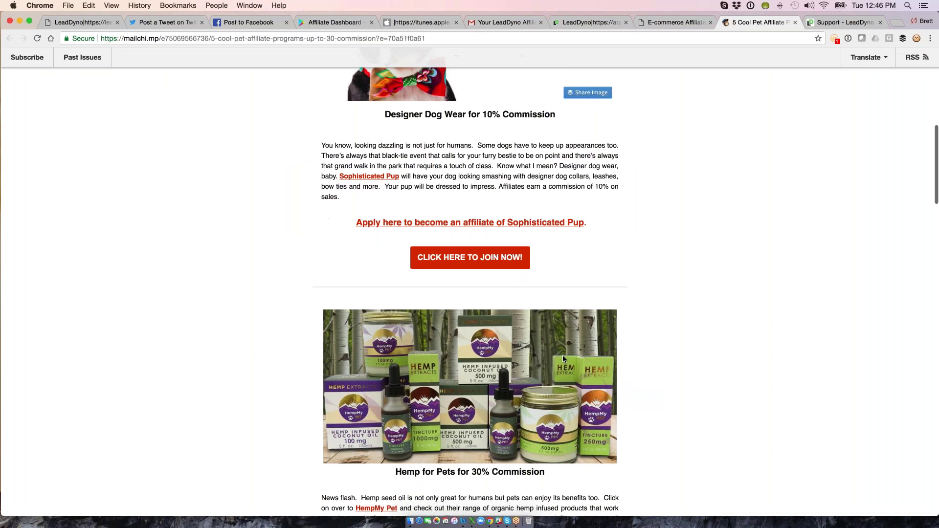
scroll(563, 355, down, 12)
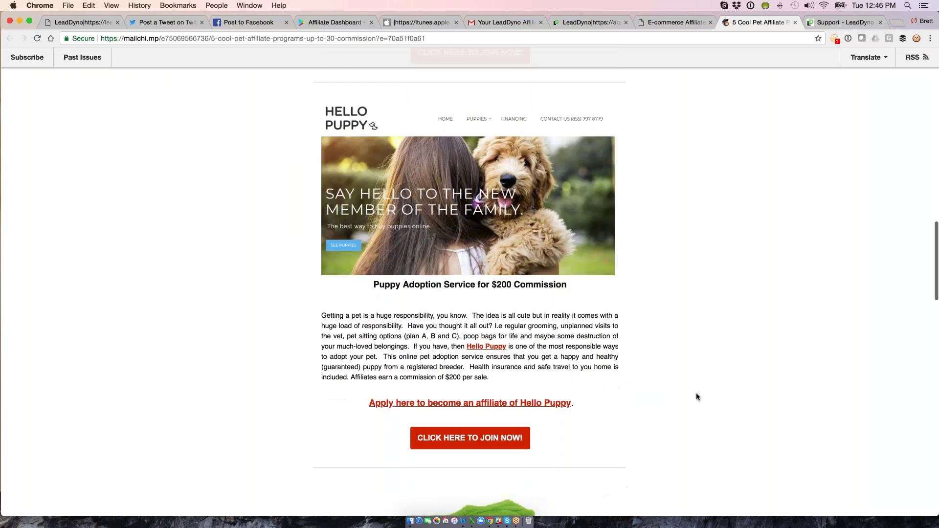
scroll(696, 397, down, 15)
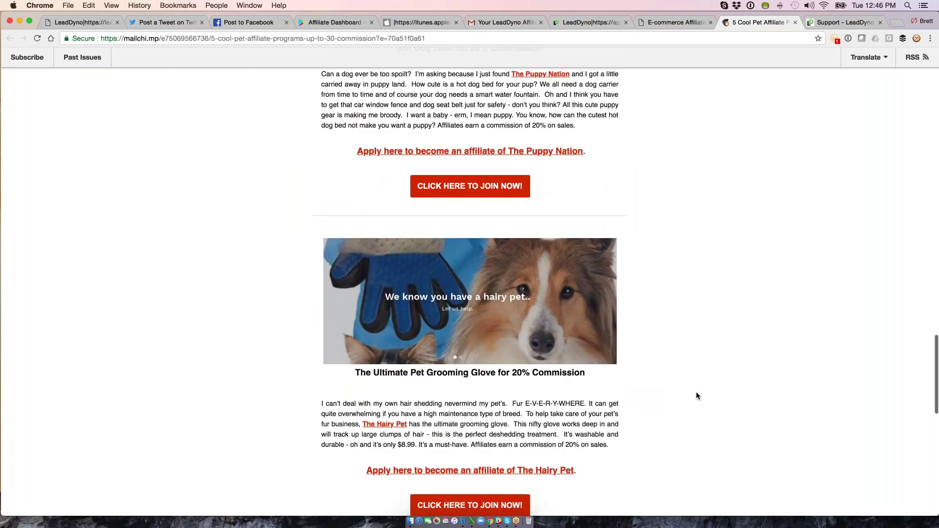
scroll(697, 395, down, 4)
scroll(696, 395, up, 4)
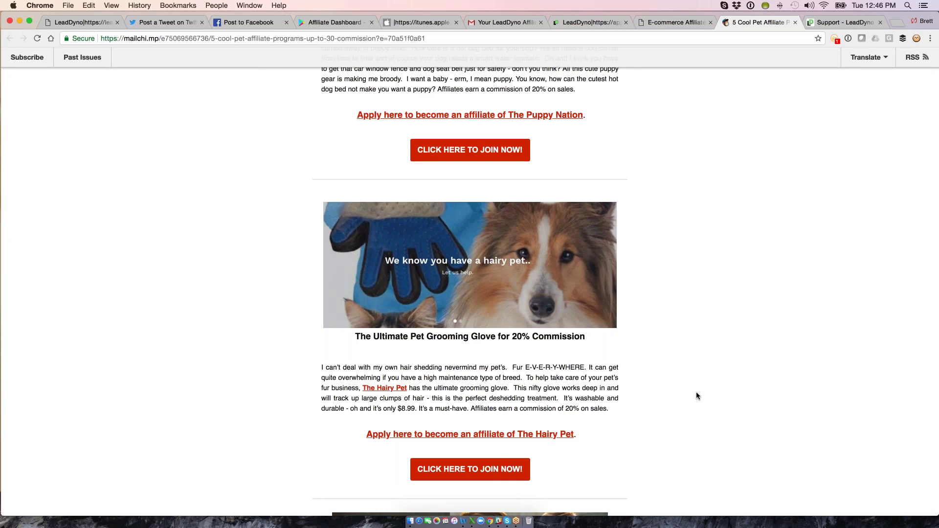
scroll(696, 394, up, 20)
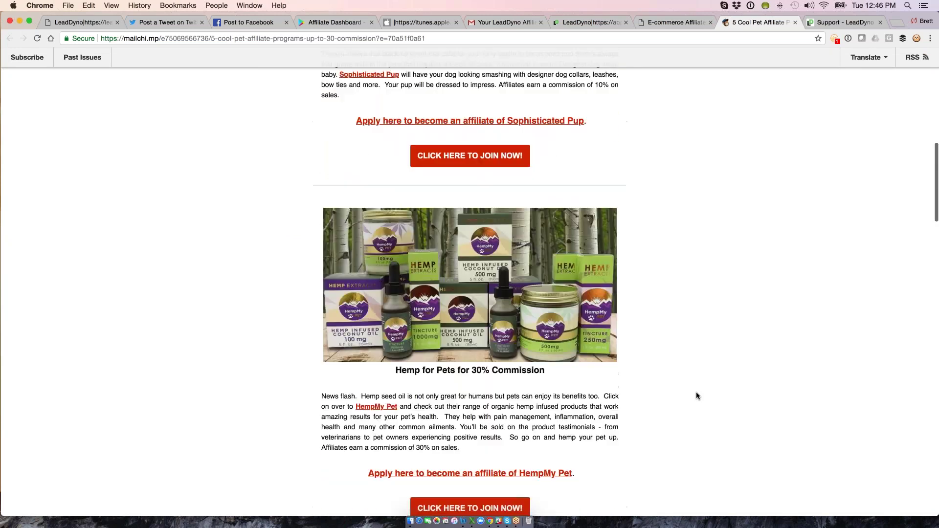
scroll(697, 395, up, 10)
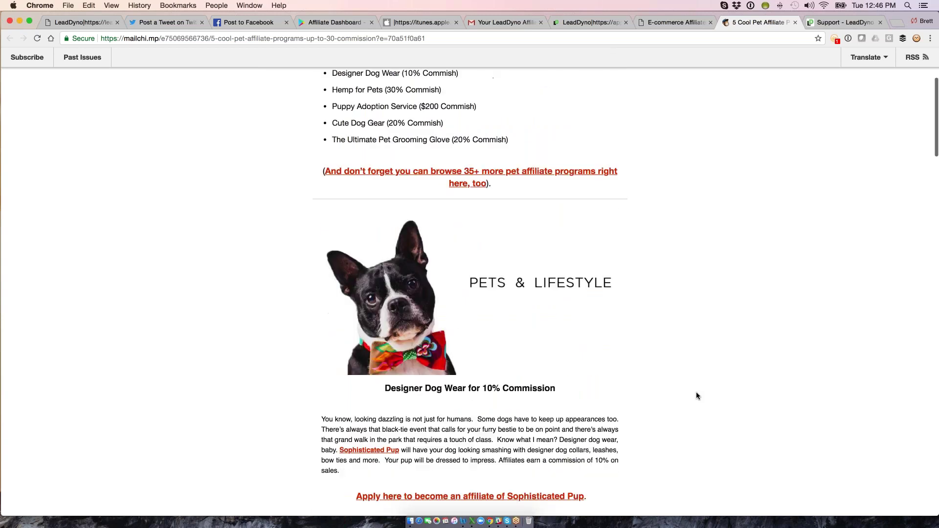
click(688, 23)
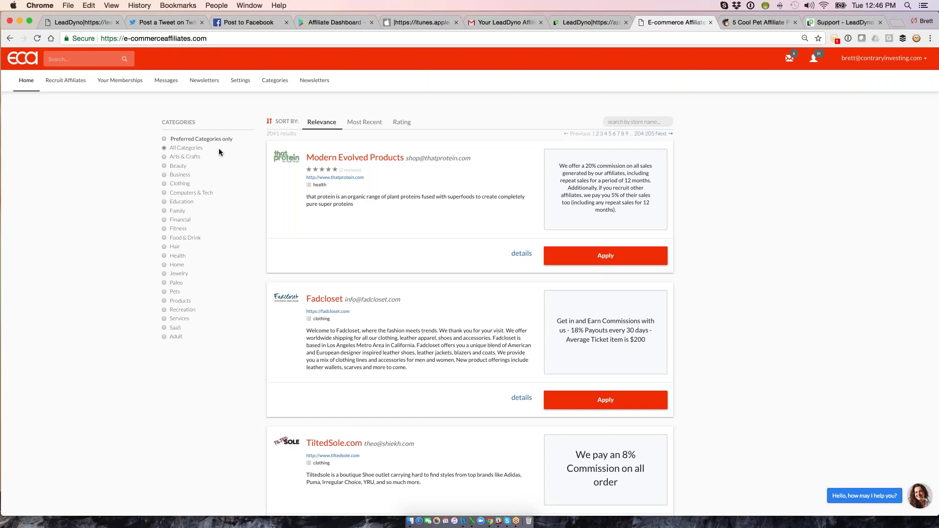
Copy the LeadDyno Support page's web address with Cmd+A, Cmd+C, then switch applications.
click(837, 23)
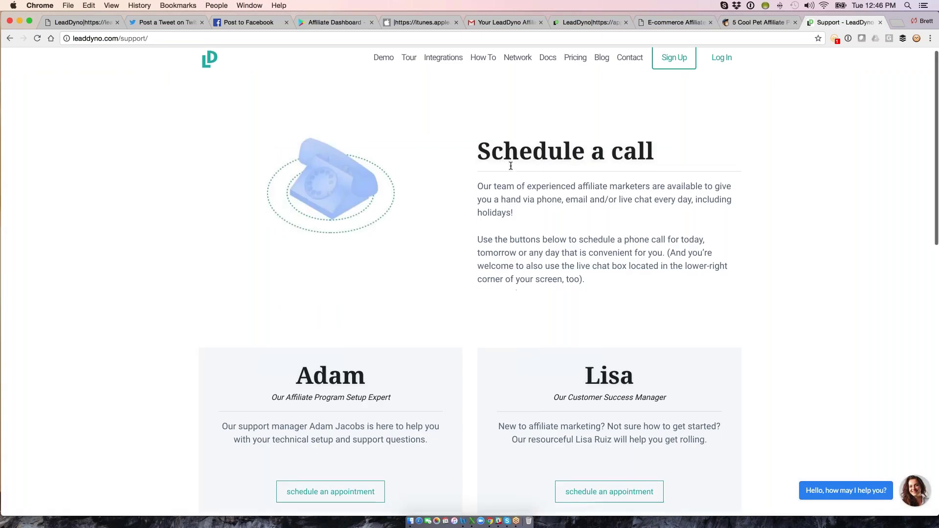
key(super+a)
key(super+c)
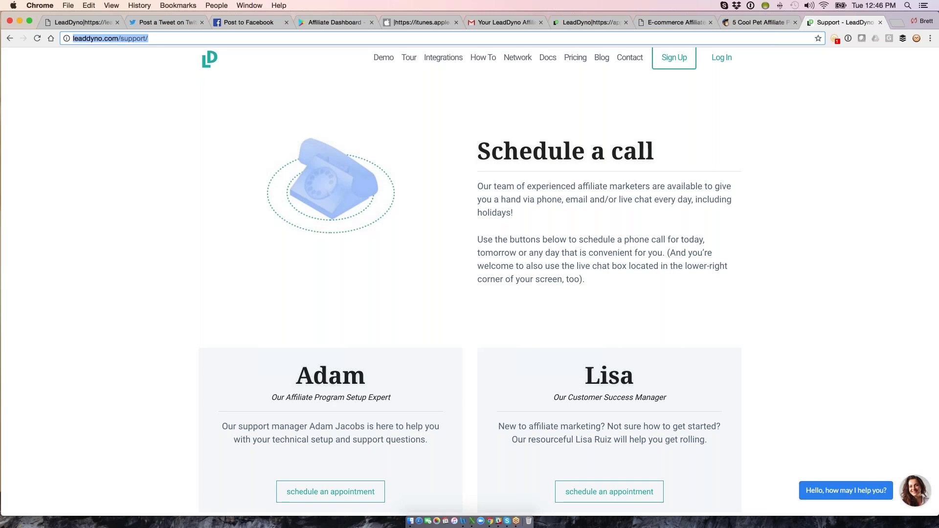
key(super+Tab)
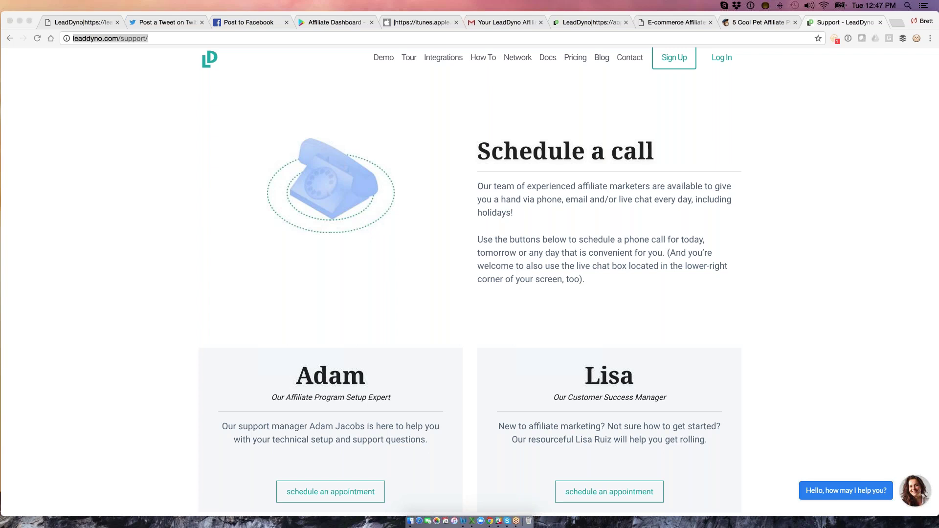
Edit the 20% purchase commission and check its affiliate type options, leaving Affiliates selected.
click(565, 25)
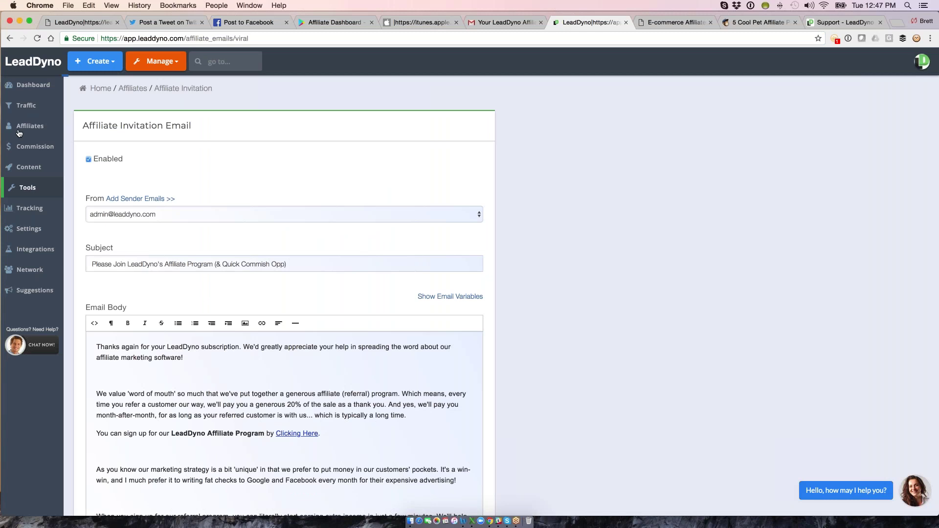
click(18, 132)
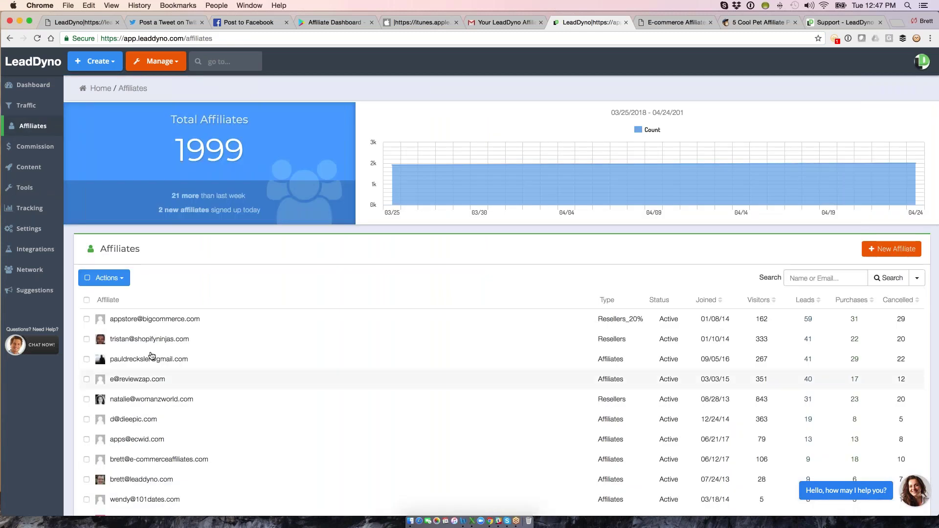
click(38, 149)
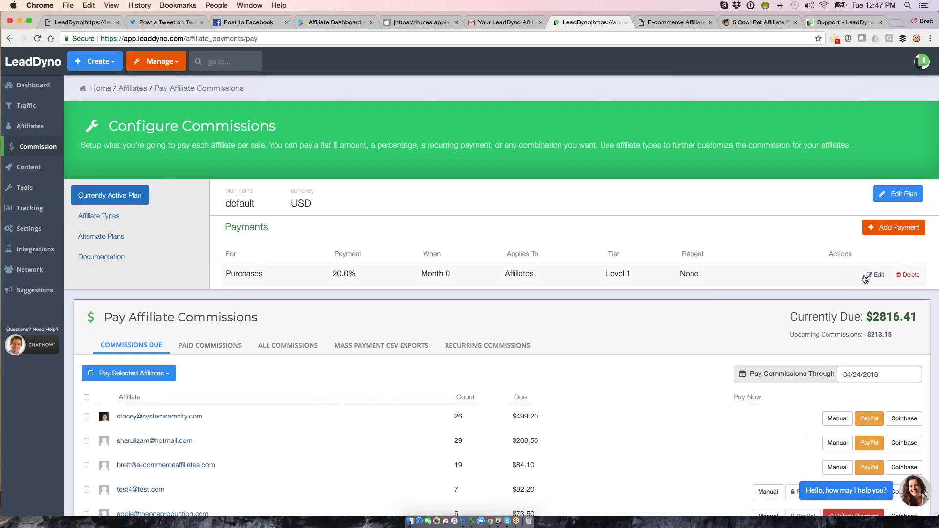
click(875, 275)
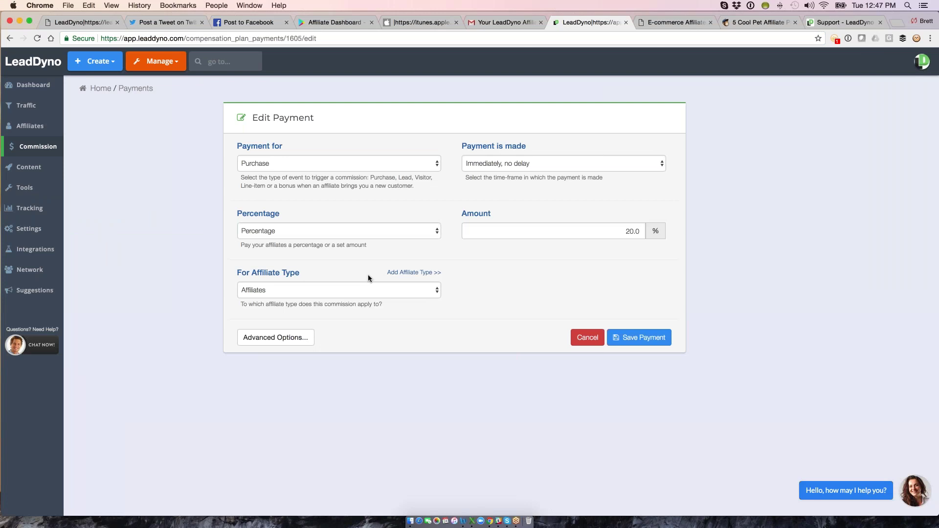
click(256, 293)
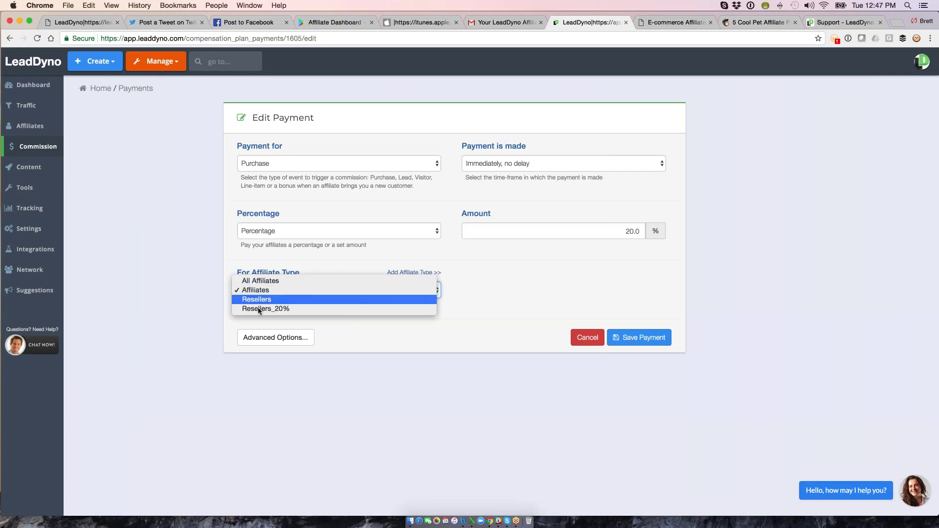
click(521, 276)
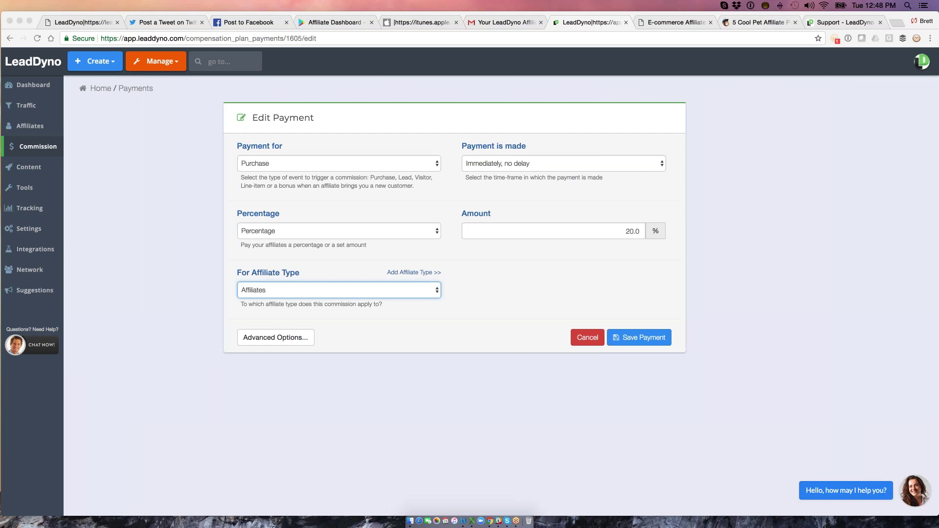
View HubSpot's LeadDyno integration page in a new tab, then return and open the commissions newsletter.
click(896, 23)
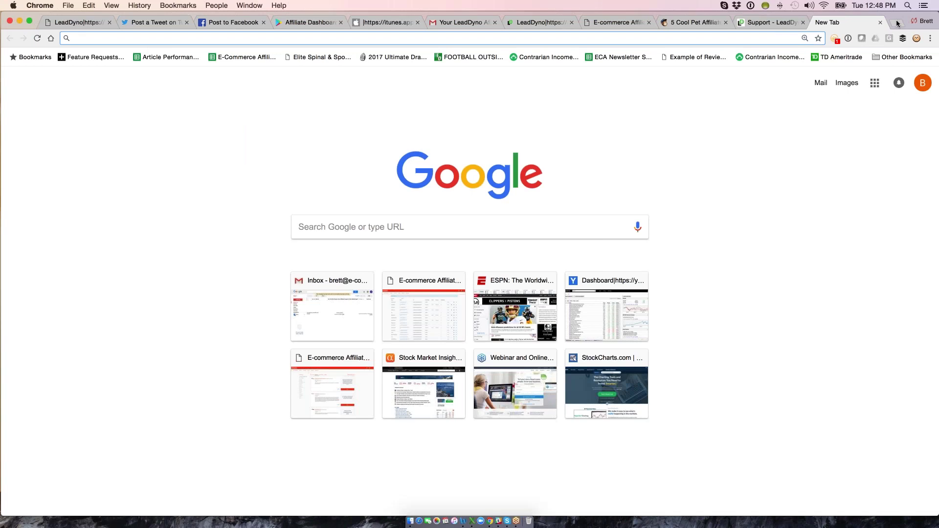
text(hubspot.com/integrations/leaddyno)
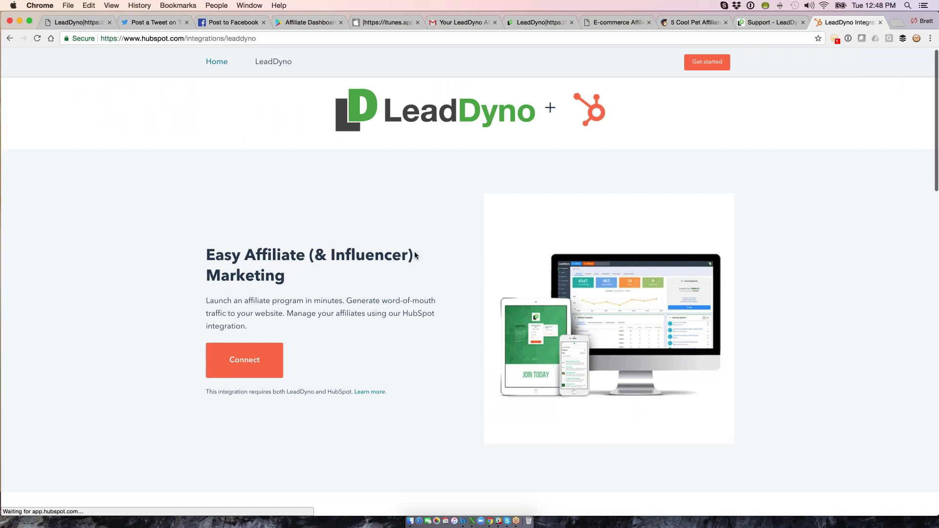
scroll(415, 252, down, 15)
scroll(415, 252, up, 15)
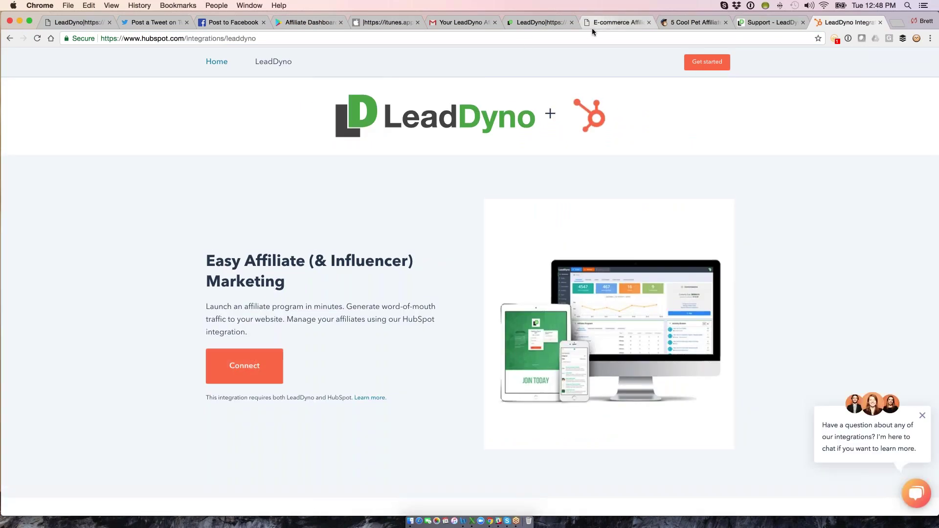
click(522, 22)
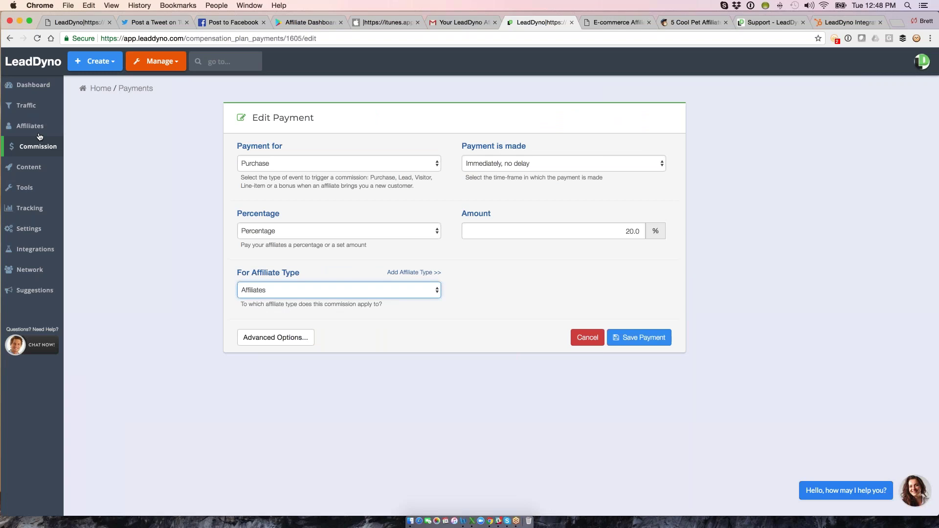
click(466, 23)
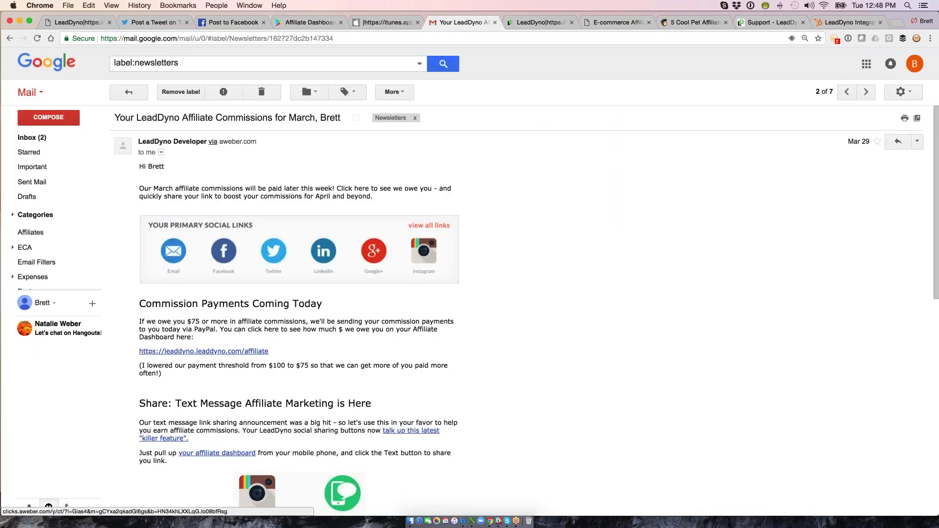
Skim the March commissions newsletter, then jump to the affiliate sign-up page with Cmd+1.
scroll(299, 313, down, 2)
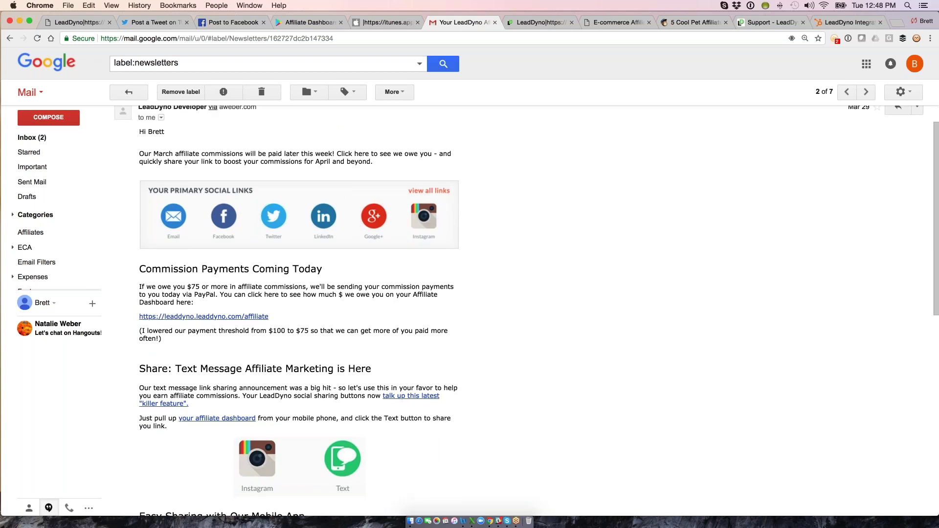
scroll(366, 349, up, 2)
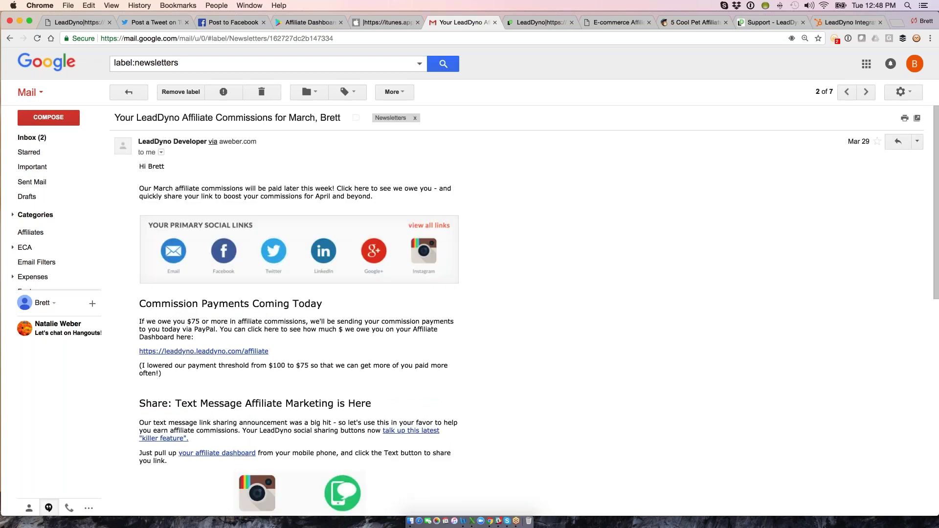
mouse_move(49, 264)
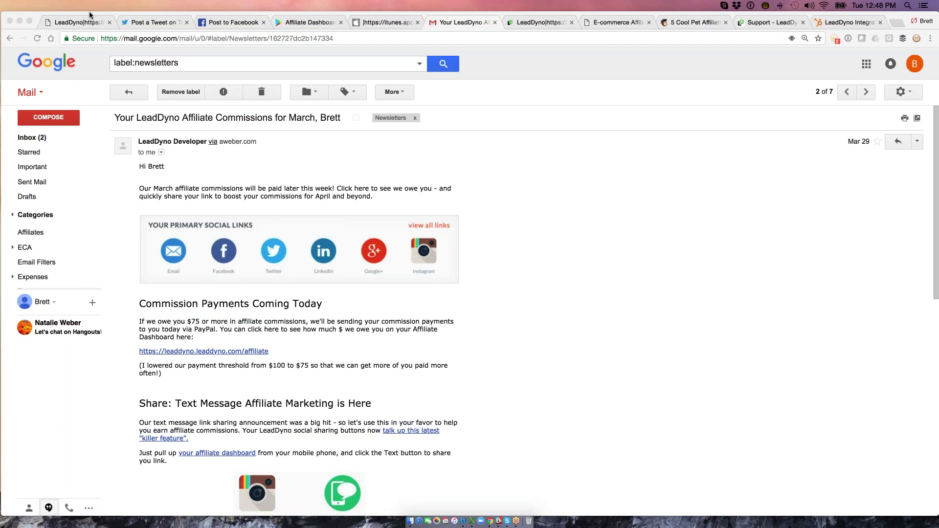
key(super+1)
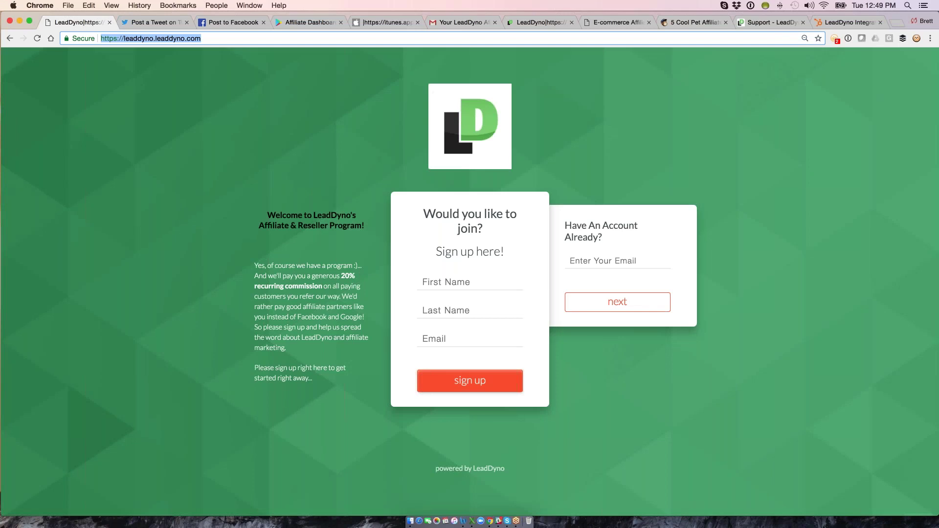
Mute the sound and return to LeadDyno's Affiliate Content section.
key(XF86AudioMute)
key(super+7)
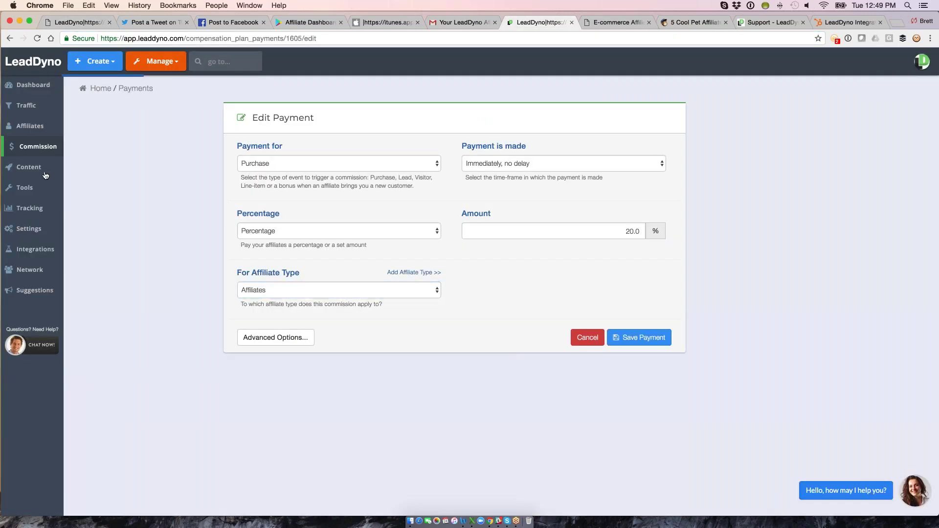
click(43, 172)
Look through the affiliate toolbox and content library, then open the affiliate website customization settings.
click(28, 187)
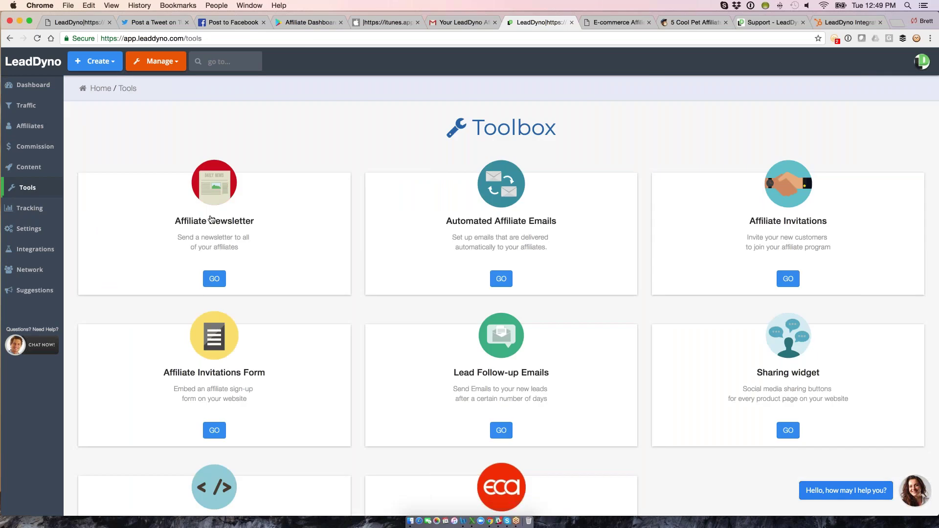
click(30, 167)
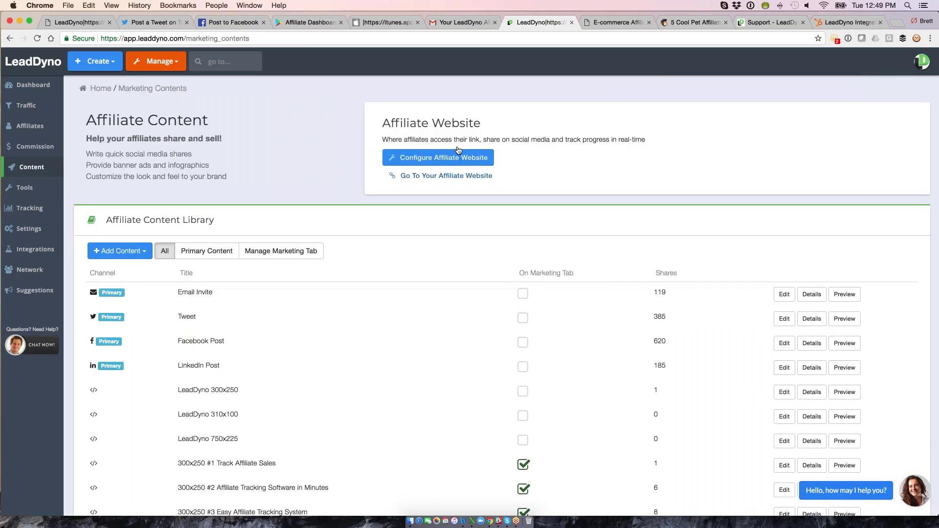
click(437, 157)
Turn the 'Affiliates Require Approval?' toggle ON in Additional Settings.
scroll(489, 293, down, 5)
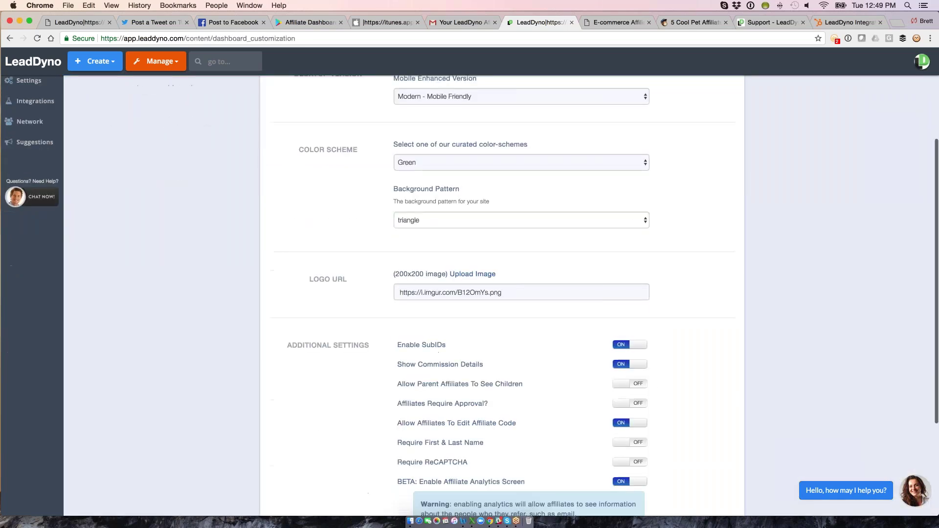
click(629, 317)
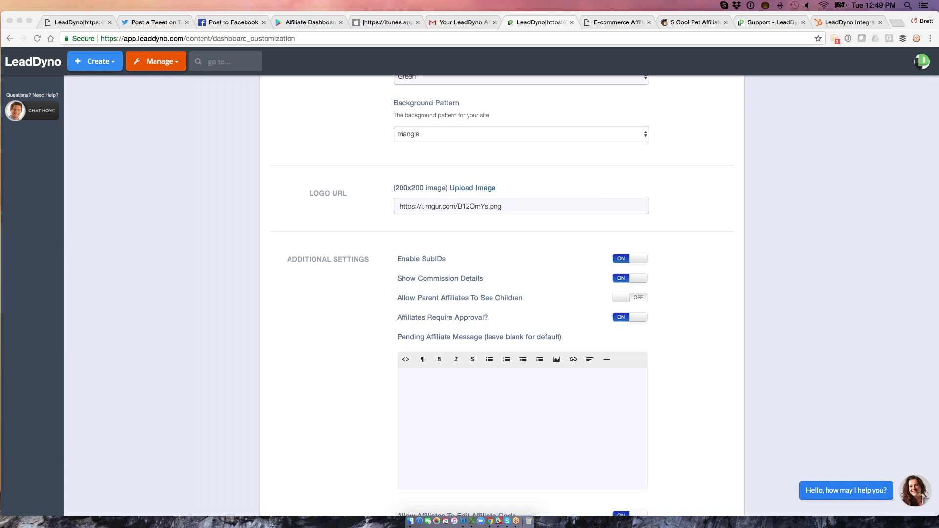
Load docs.leaddyno.com in a new tab and open the Hubspot integration guide.
click(895, 21)
text(drive.google.com)
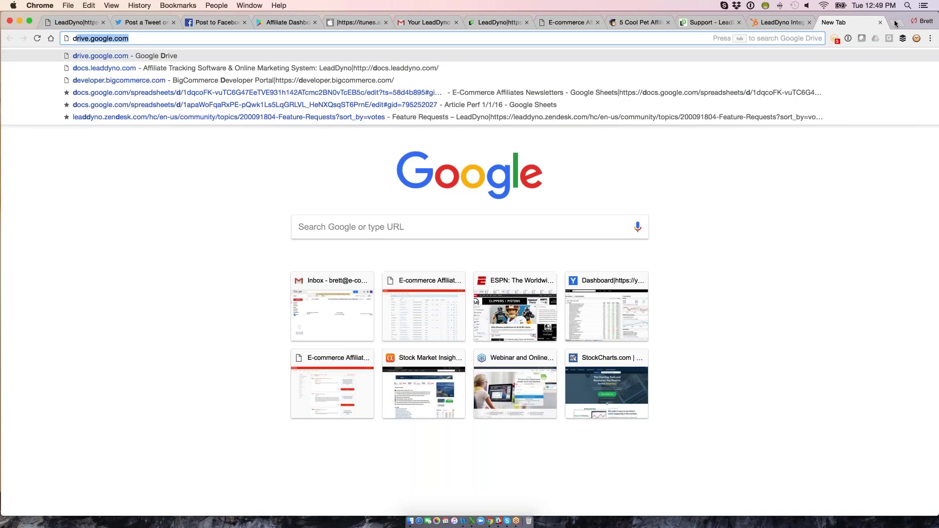
key(Down)
key(Return)
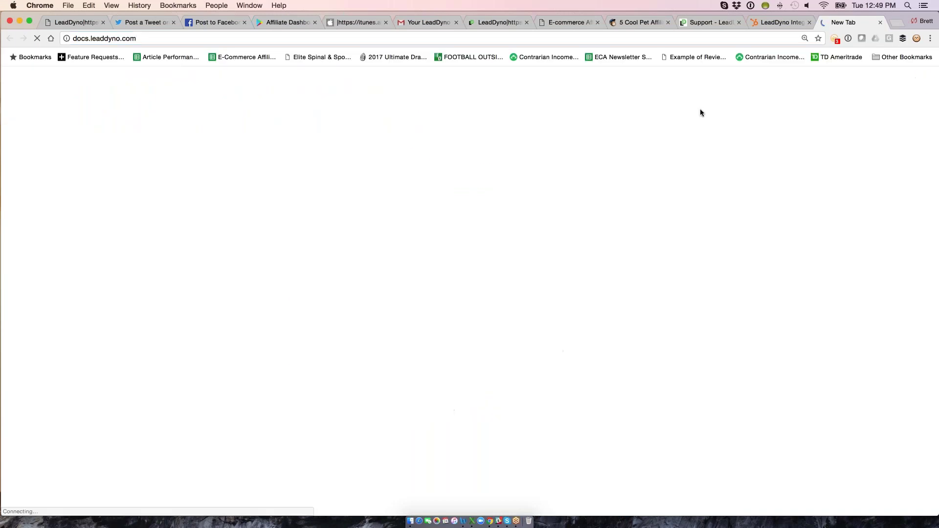
scroll(226, 369, down, 5)
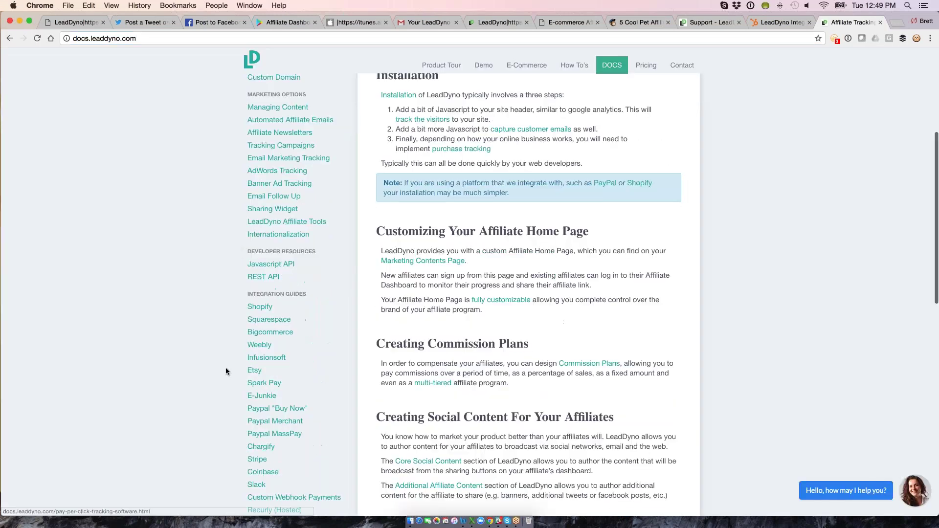
scroll(224, 370, down, 5)
click(261, 317)
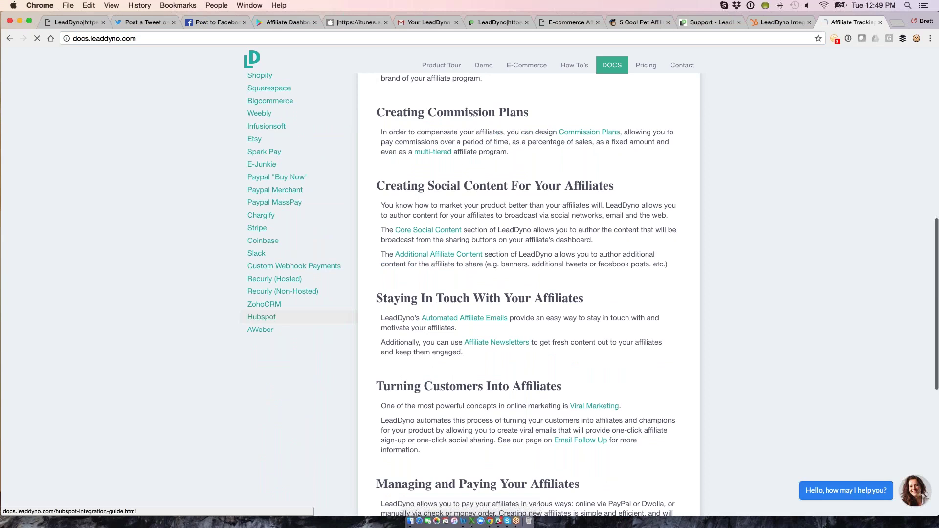
Copy the Hubspot guide's URL and go back to the LeadDyno settings page.
scroll(469, 293, down, 6)
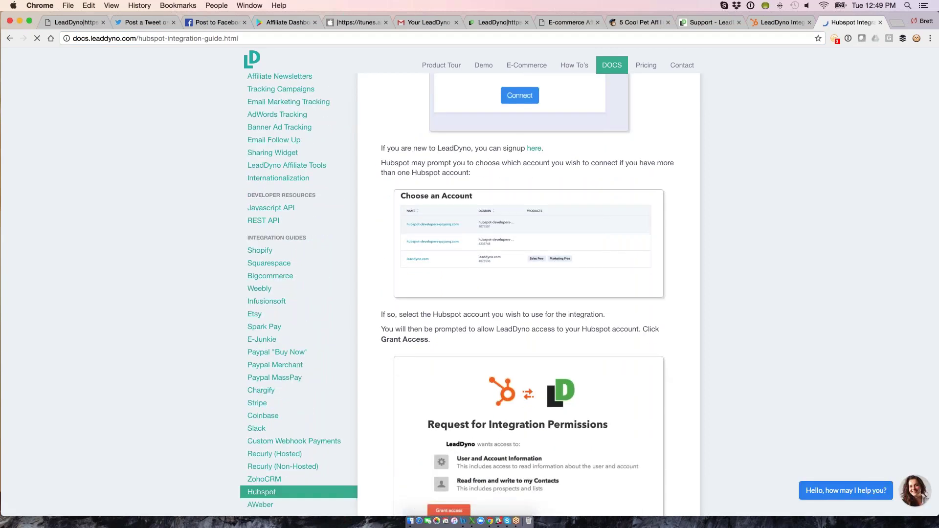
scroll(528, 371, down, 6)
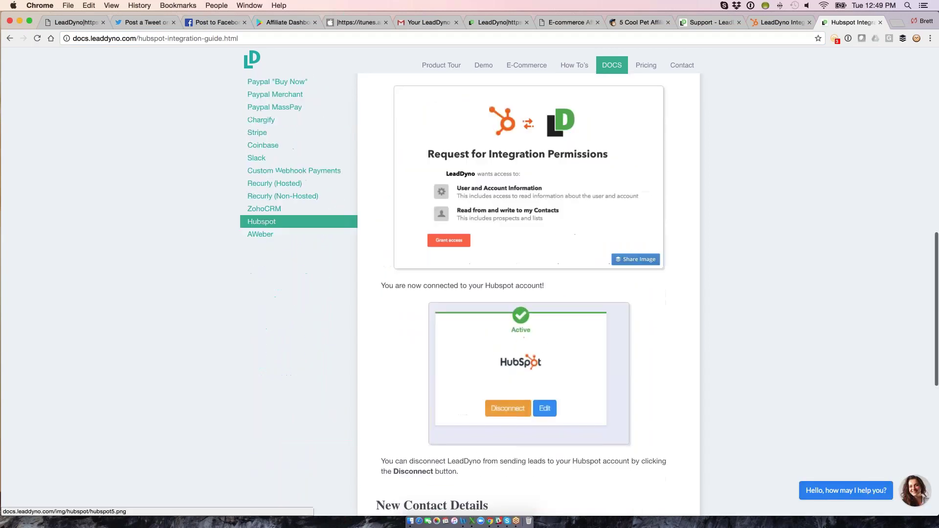
scroll(528, 371, down, 8)
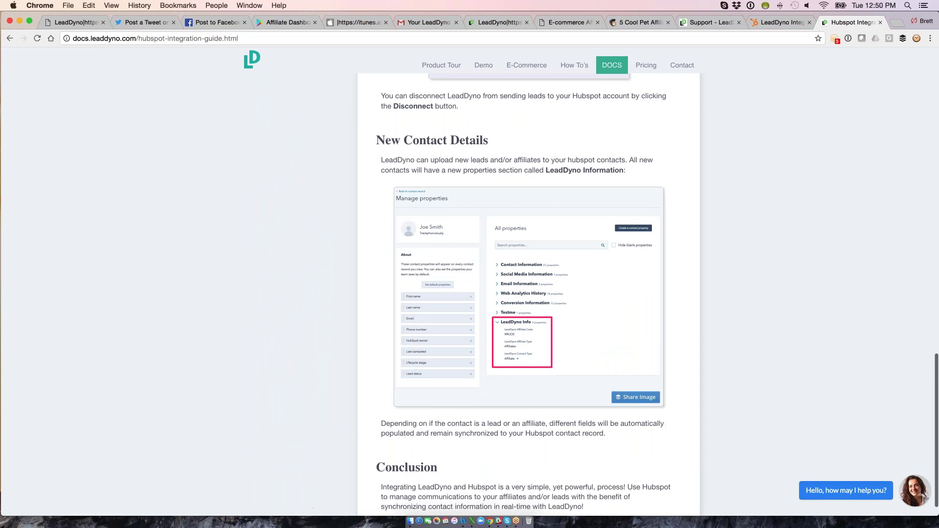
scroll(469, 266, down, 1)
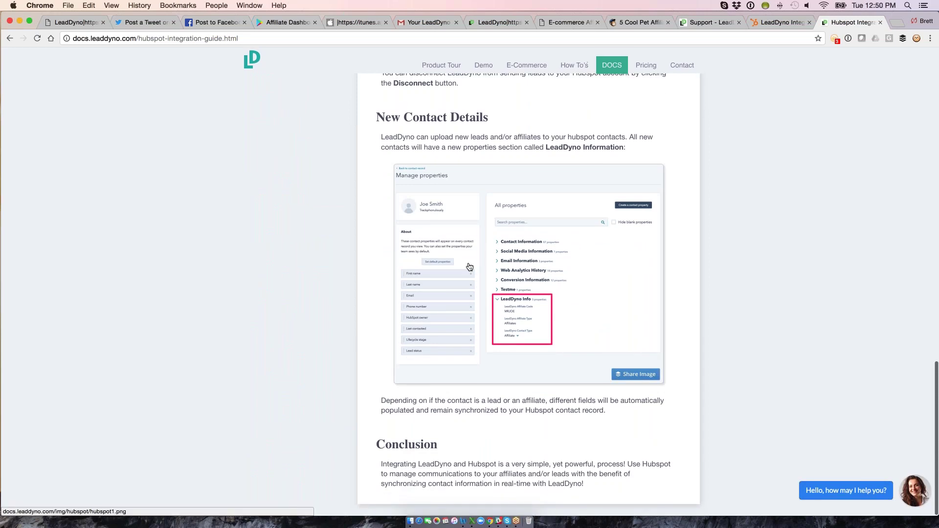
key(super+l)
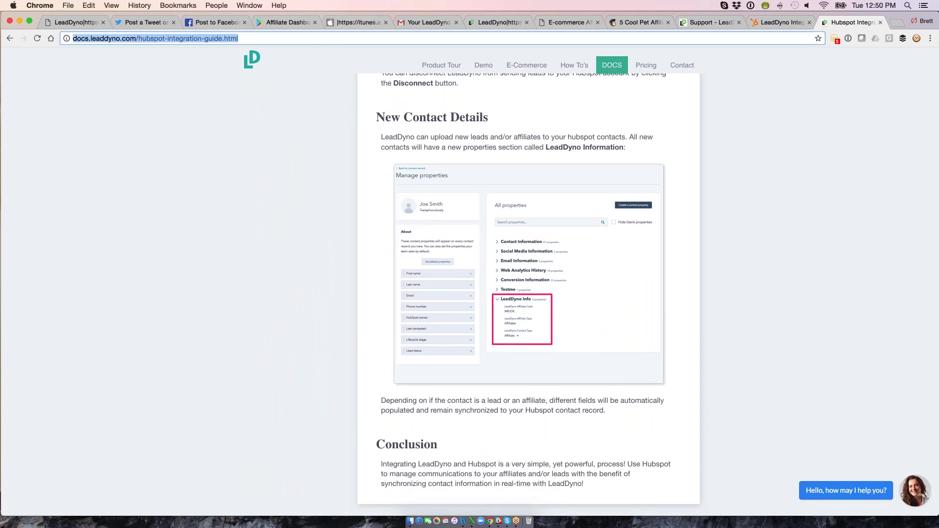
key(super+c)
key(super+Tab)
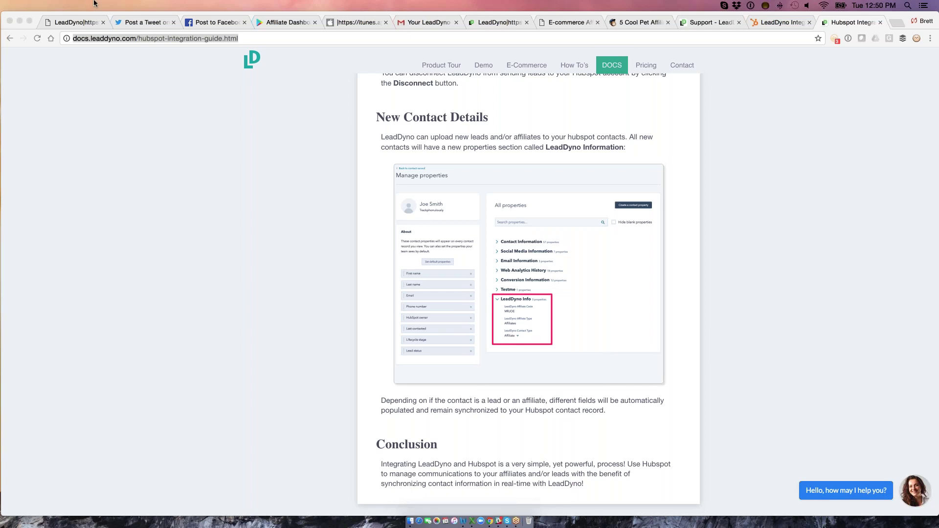
click(486, 22)
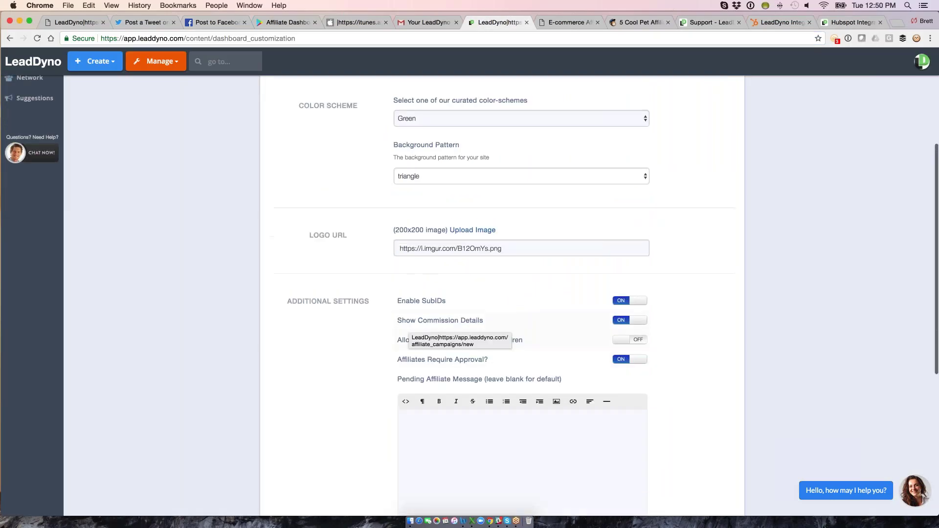
scroll(407, 314, down, 3)
click(408, 327)
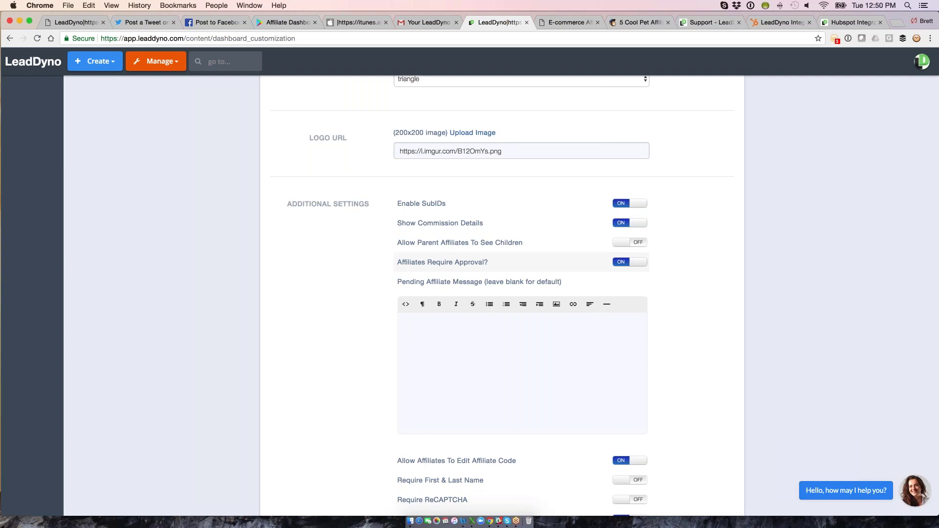
scroll(460, 262, down, 3)
click(459, 264)
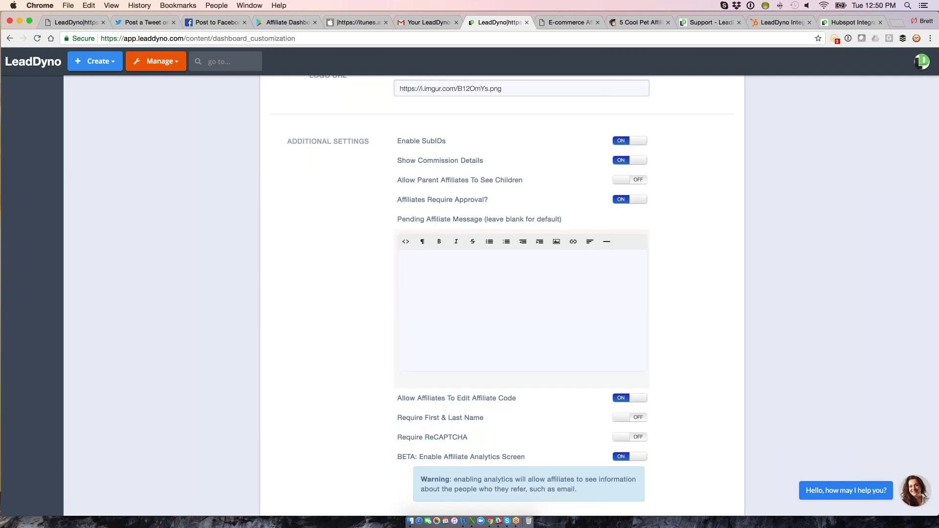
scroll(502, 293, down, 5)
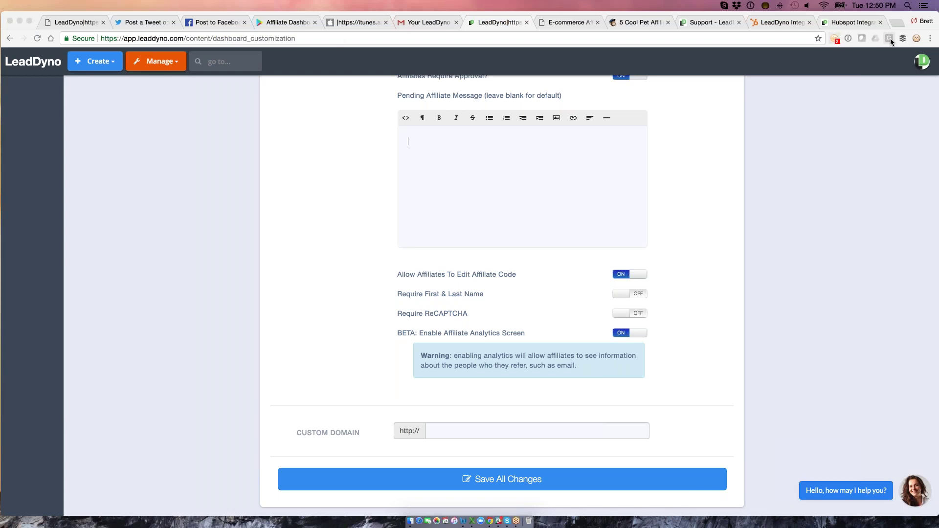
click(899, 23)
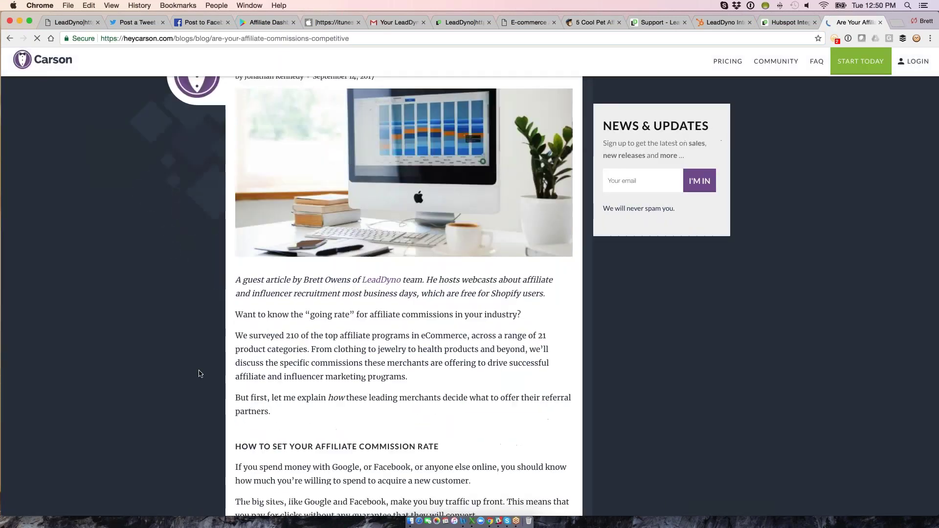
Find the blog's commission-by-category table, copy the article URL, and return to LeadDyno settings.
scroll(199, 374, down, 10)
scroll(199, 373, down, 9)
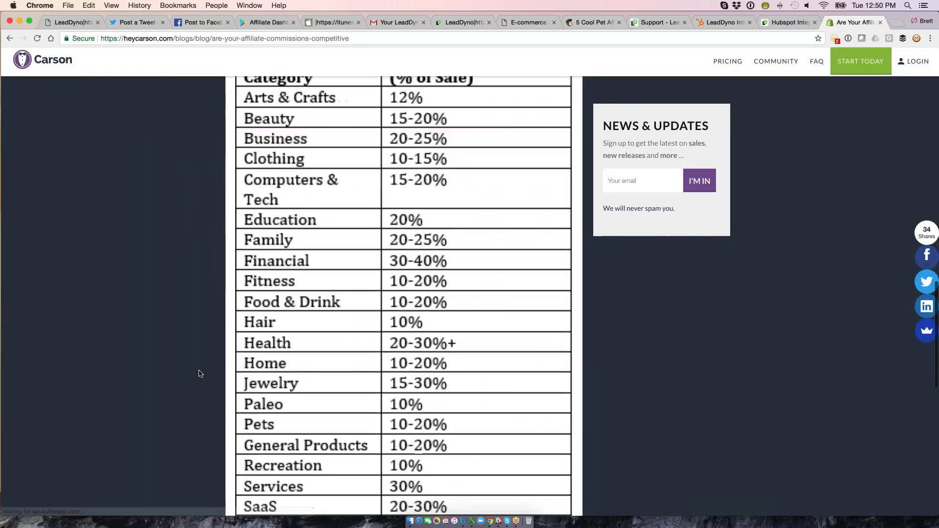
scroll(199, 373, up, 3)
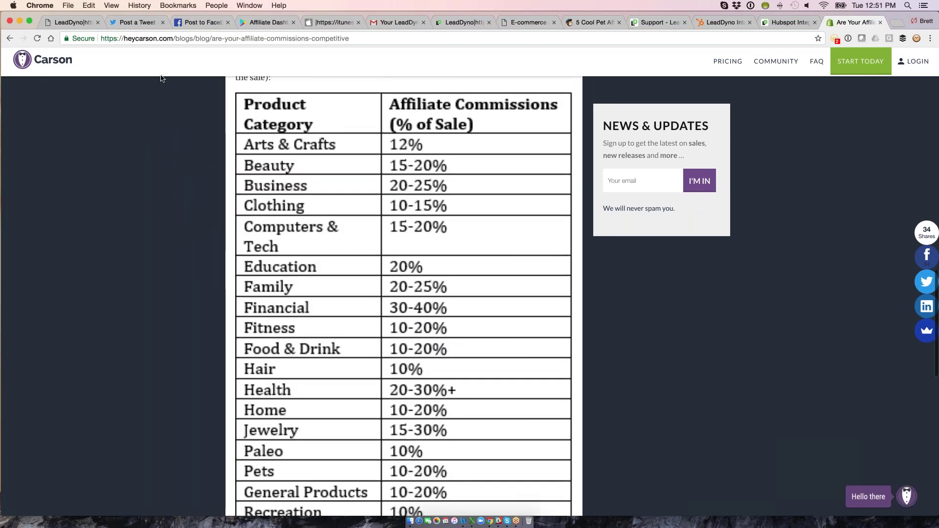
click(155, 39)
key(super+c)
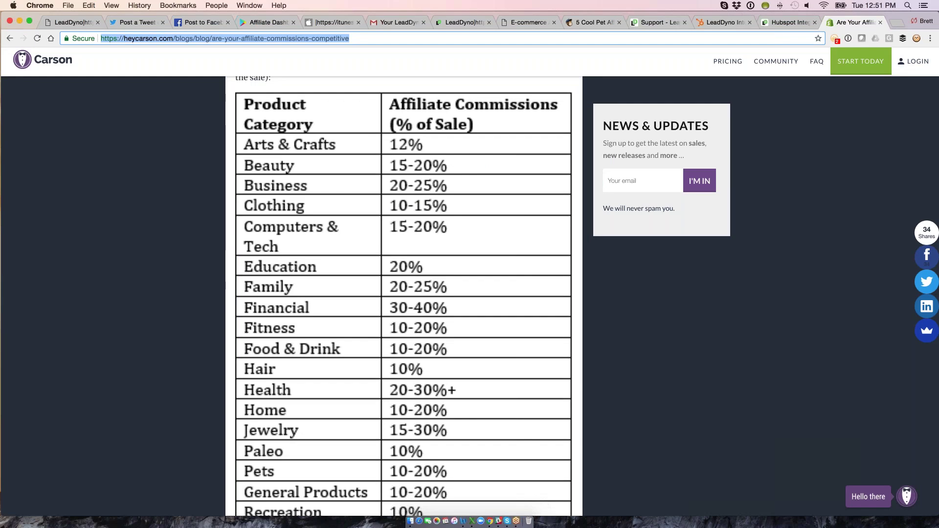
key(super+Tab)
click(481, 21)
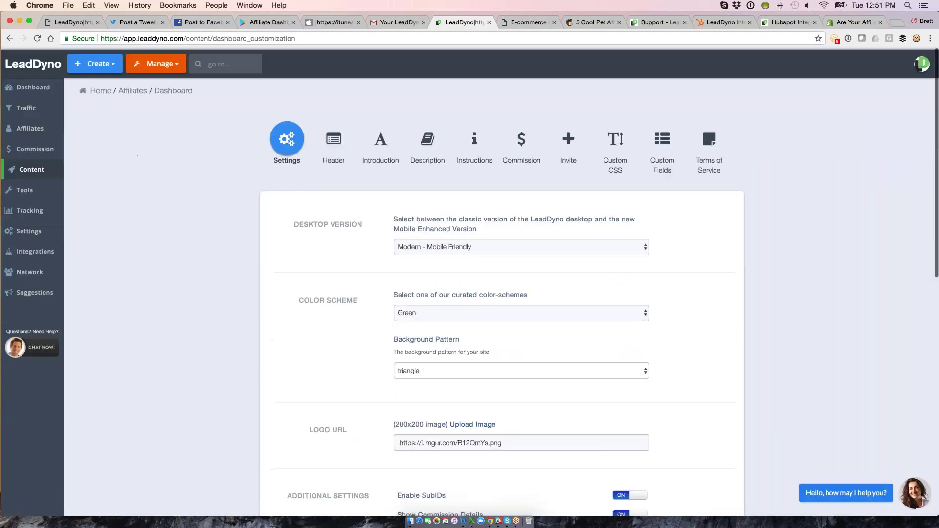
Go to the LeadDyno home dashboard and scroll down to the Commissions panel.
click(96, 91)
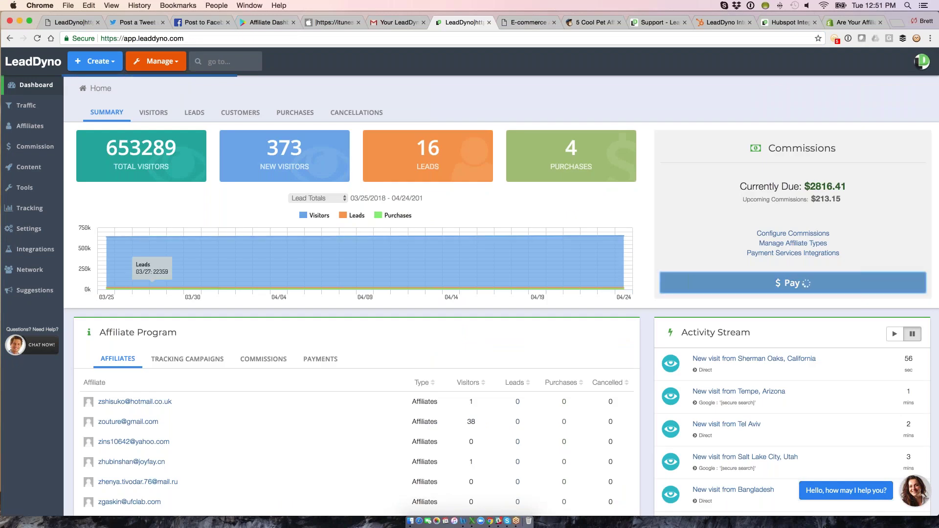
scroll(489, 293, down, 2)
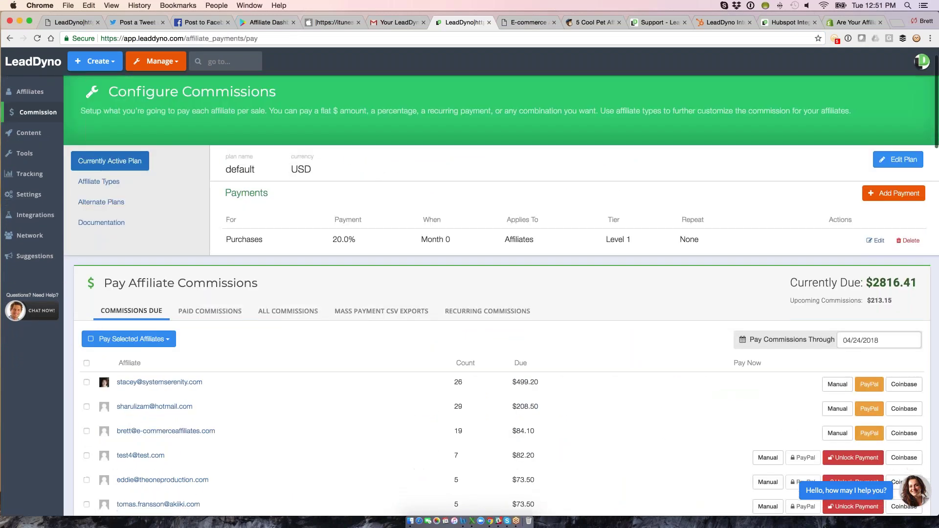
scroll(469, 293, down, 1)
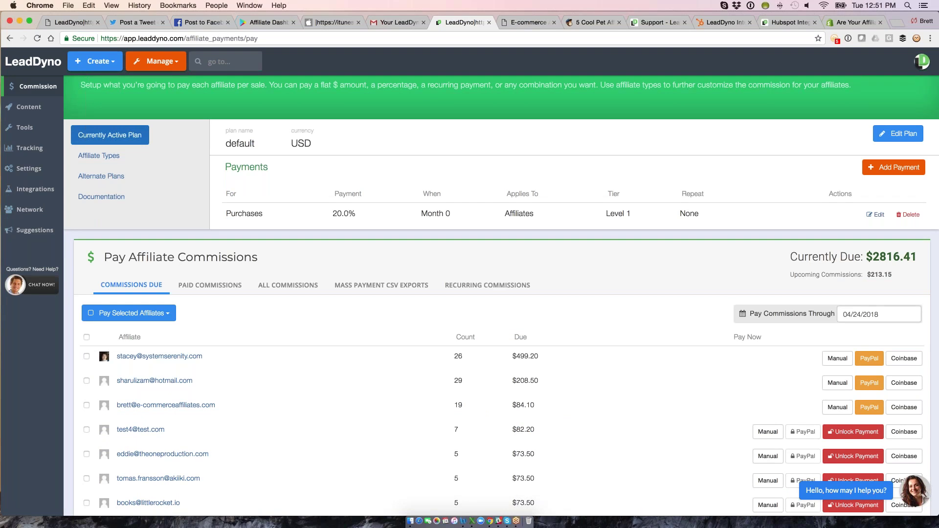